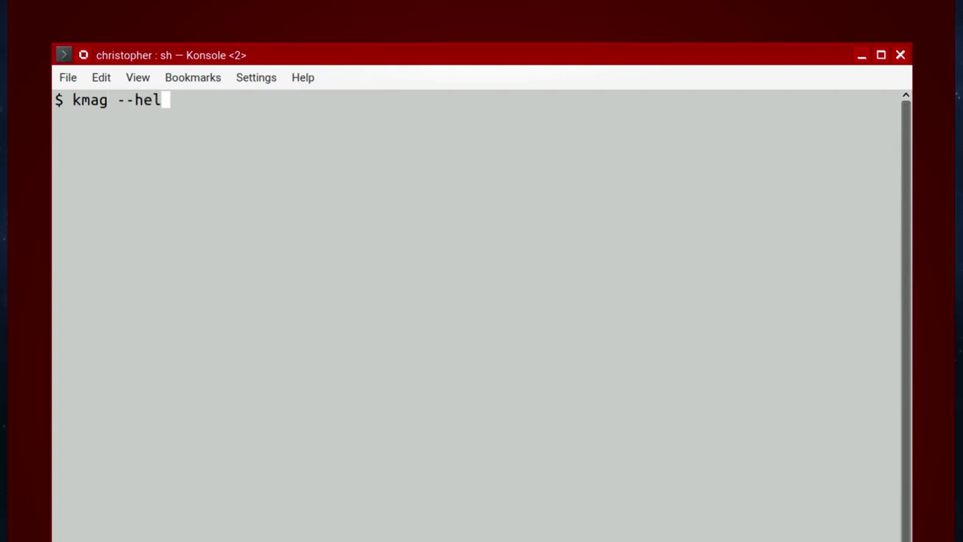
Print kmag's help options in Konsole, then launch KMagnifier with kmag
key("Return")
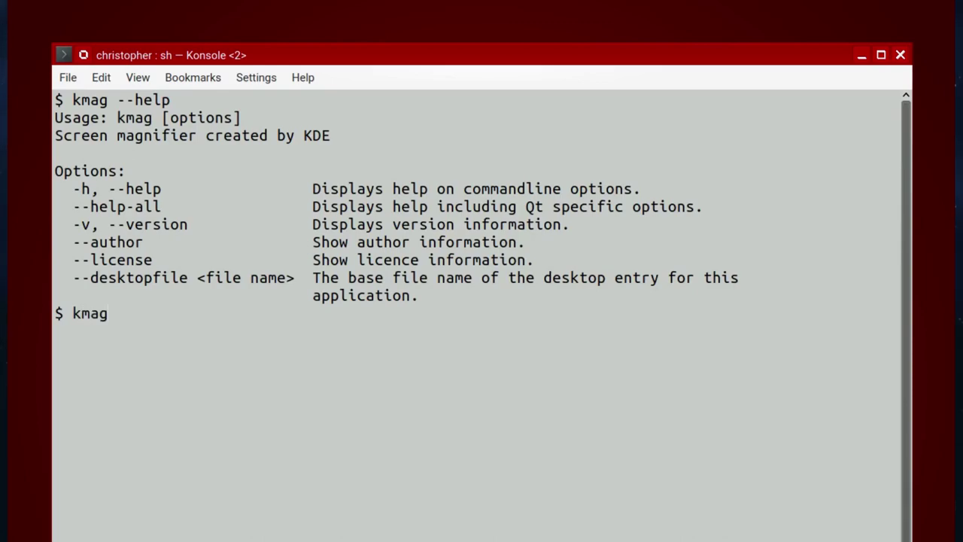
type("kmag")
key("Return")
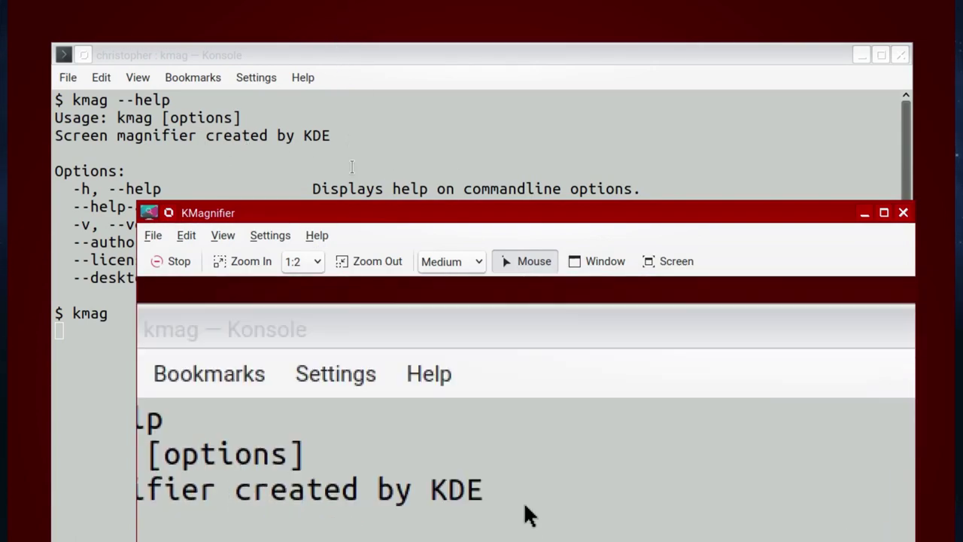
Drag the KMagnifier window so it magnifies Konsole's kmag help text at 1:2
left_click_drag(339, 201, 363, 221)
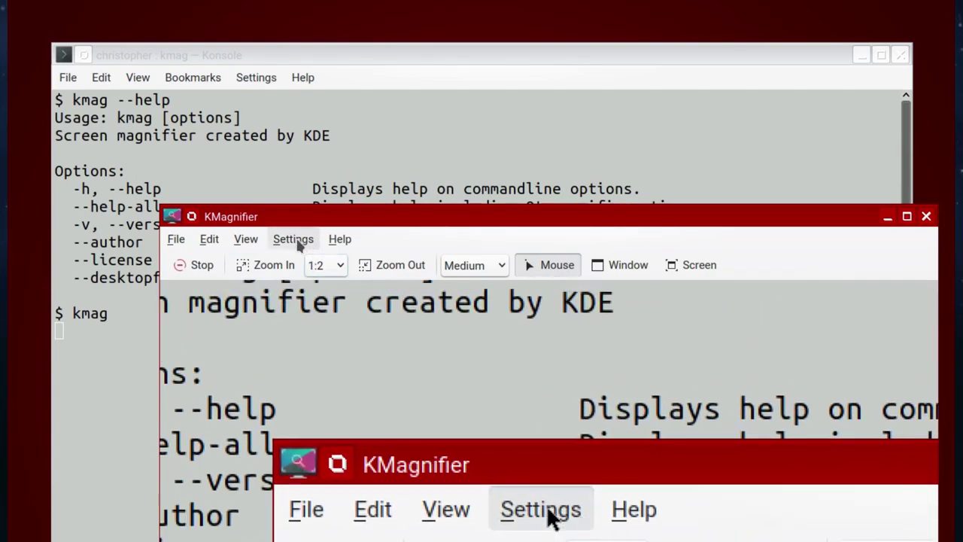
Set the magnified view's colour simulation to Protanopia
left_click(296, 240)
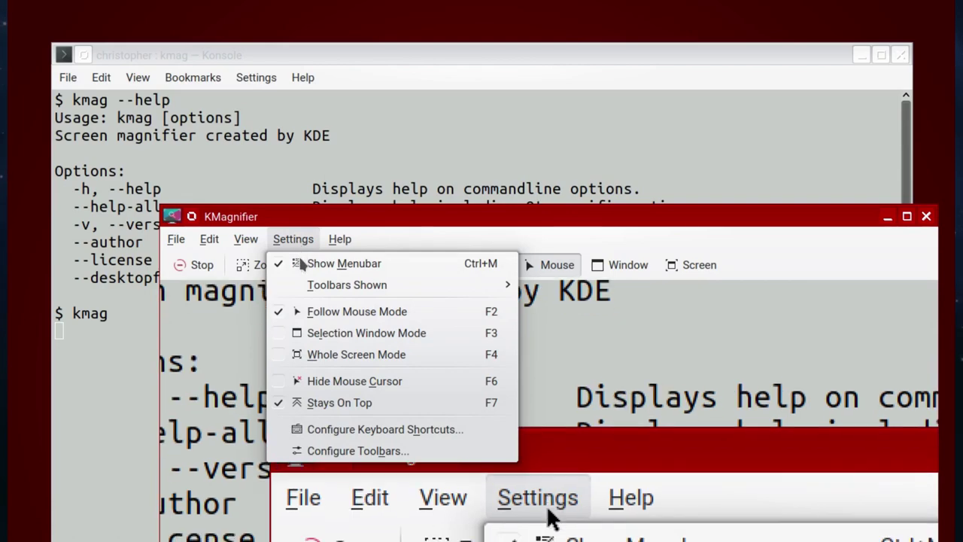
mouse_move(226, 241)
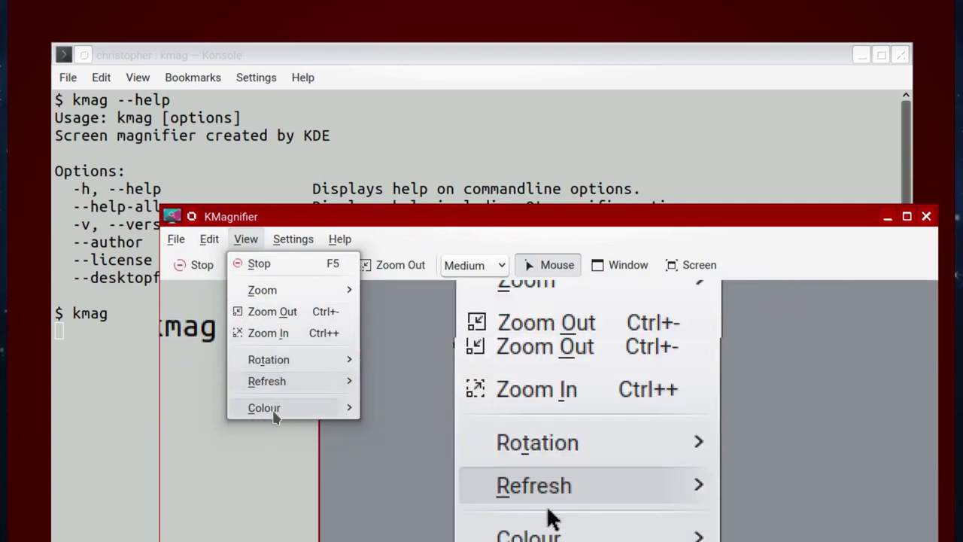
mouse_move(274, 416)
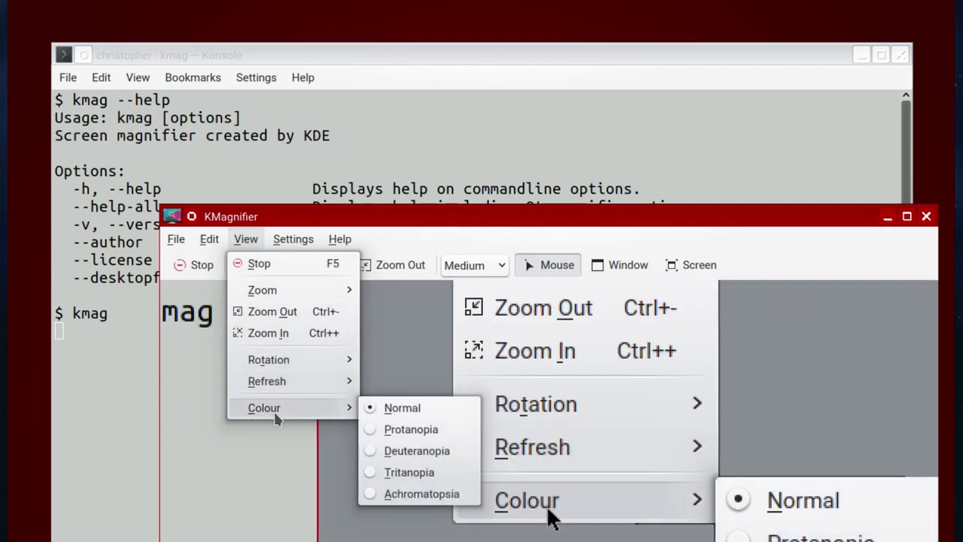
left_click(384, 435)
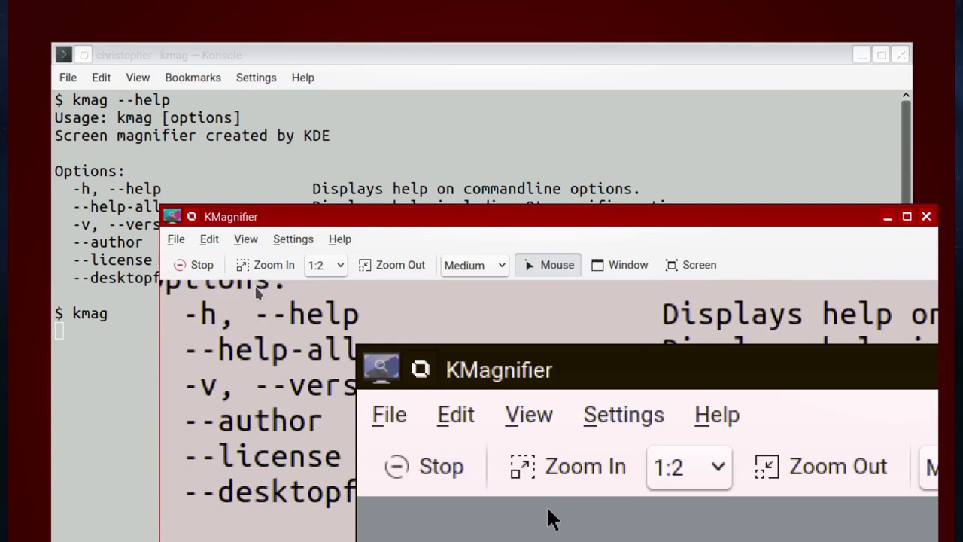
Look through the magnifier's Settings menu for its tracking modes
left_click(293, 240)
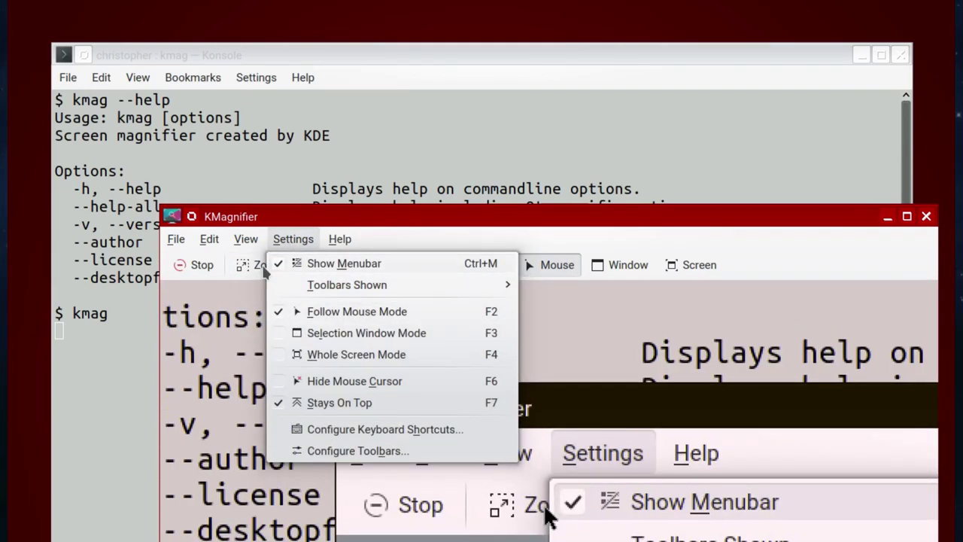
left_click(273, 217)
left_click(290, 240)
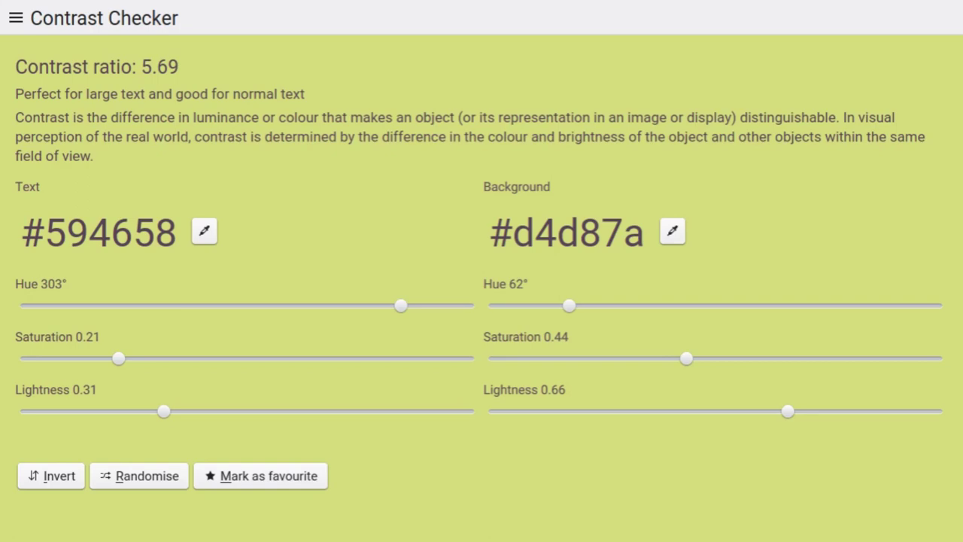
View Kontrast's About page for version 20.12.3, then go back to the Contrast Checker
left_click(17, 19)
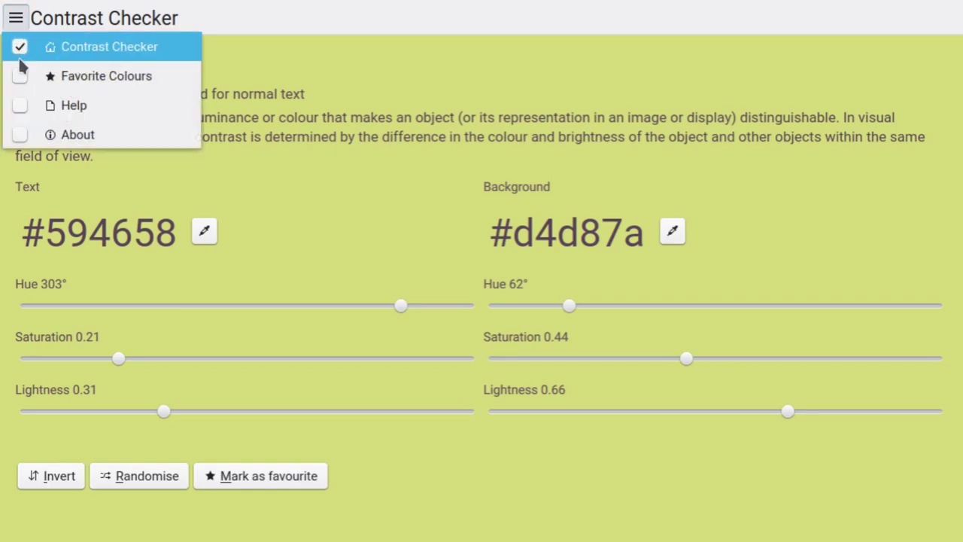
left_click(22, 136)
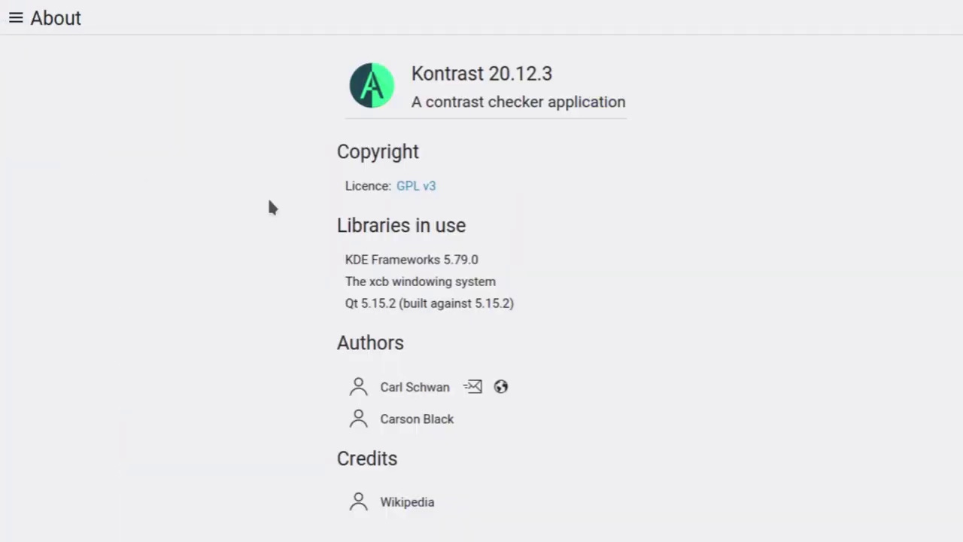
left_click(17, 19)
left_click(35, 43)
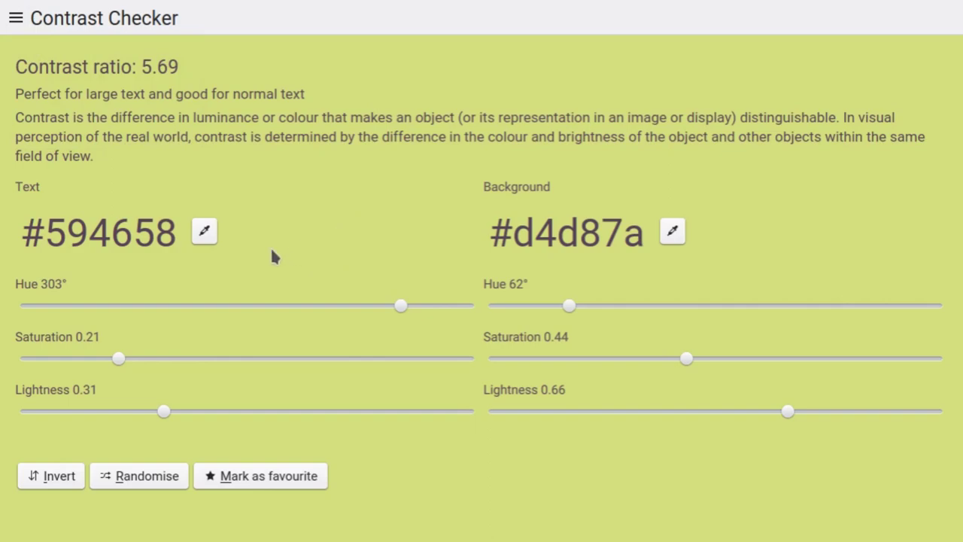
Randomise several colour pairs (ratios 6.17, 9.01), then swap text and background back and forth
left_click(145, 478)
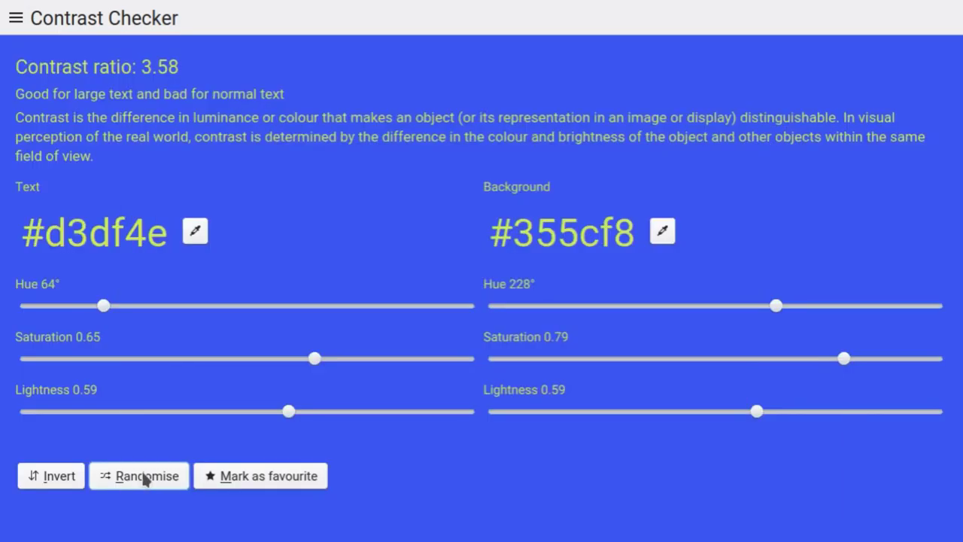
left_click(146, 479)
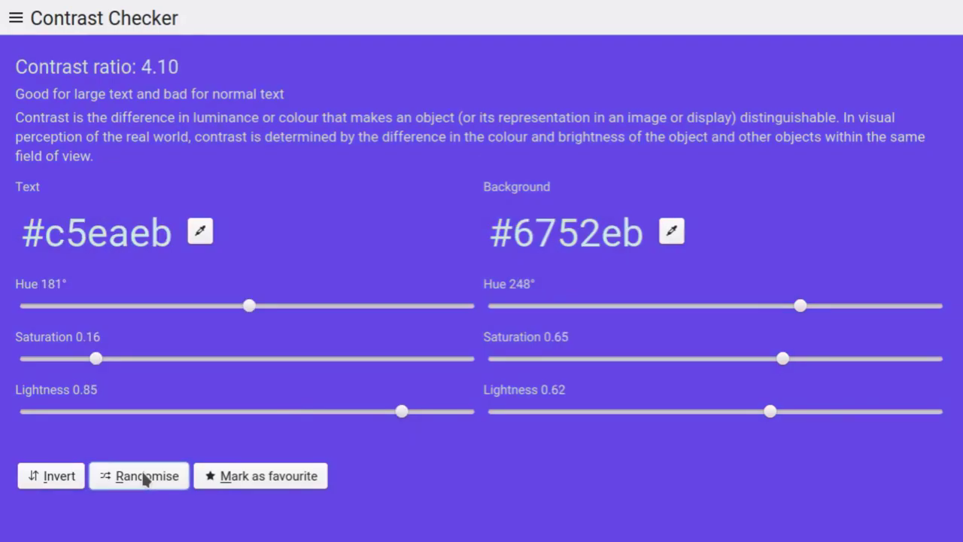
left_click(145, 479)
left_click(145, 479)
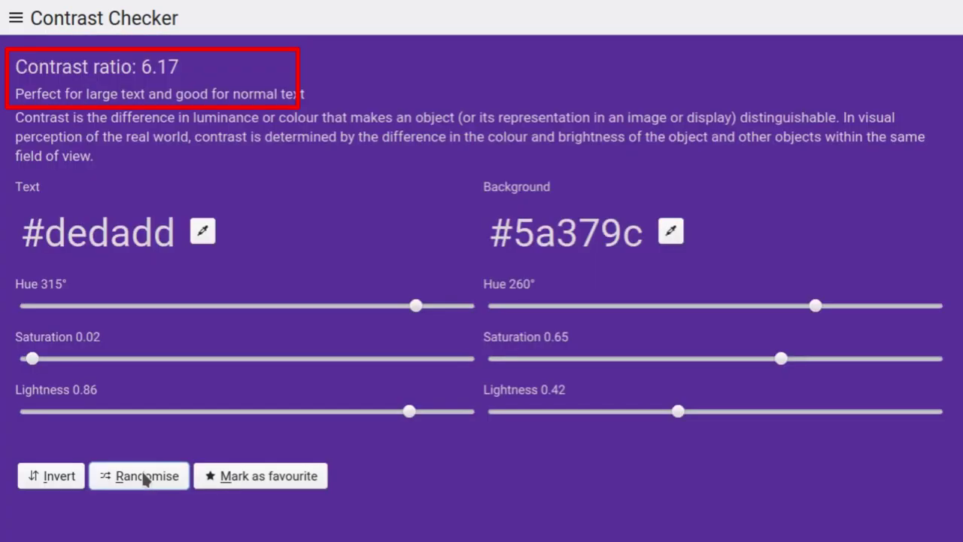
left_click(145, 479)
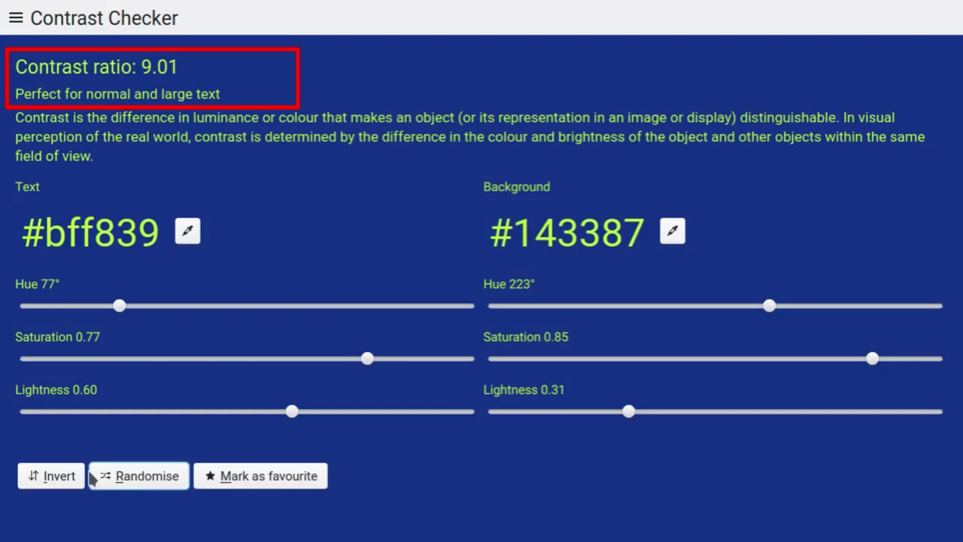
left_click(52, 478)
left_click(53, 478)
left_click(53, 478)
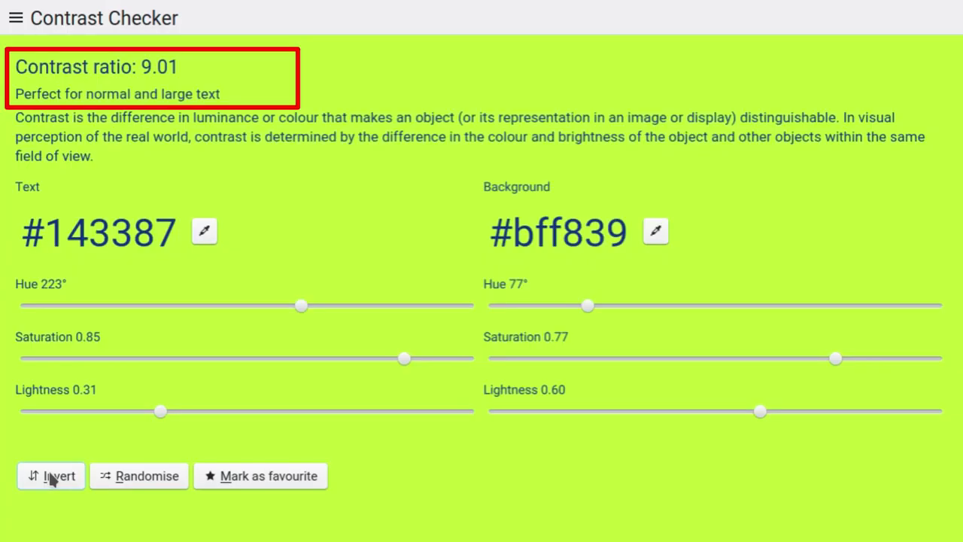
Randomise more colour pairs up to ratio 7.85, then swap the colours
left_click(115, 477)
left_click(116, 477)
left_click(117, 477)
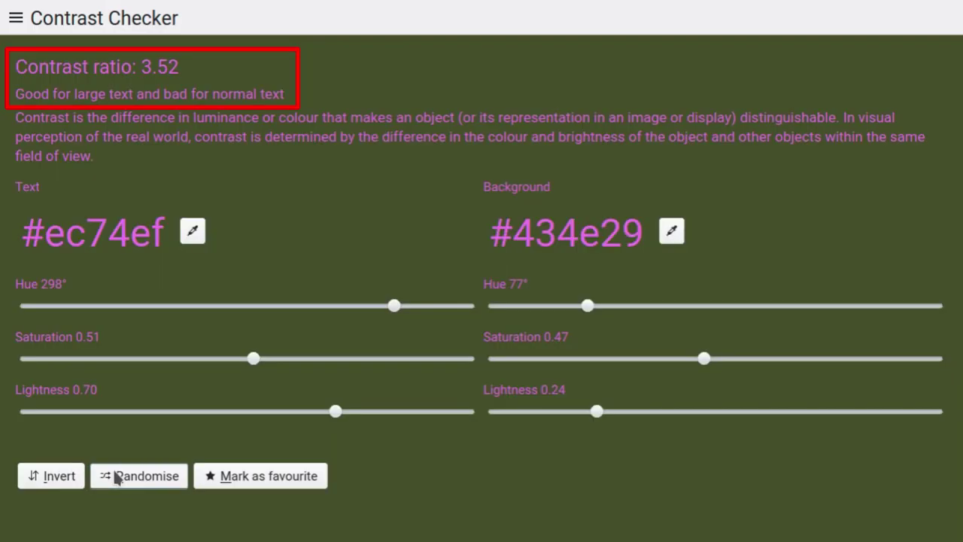
left_click(117, 478)
left_click(116, 477)
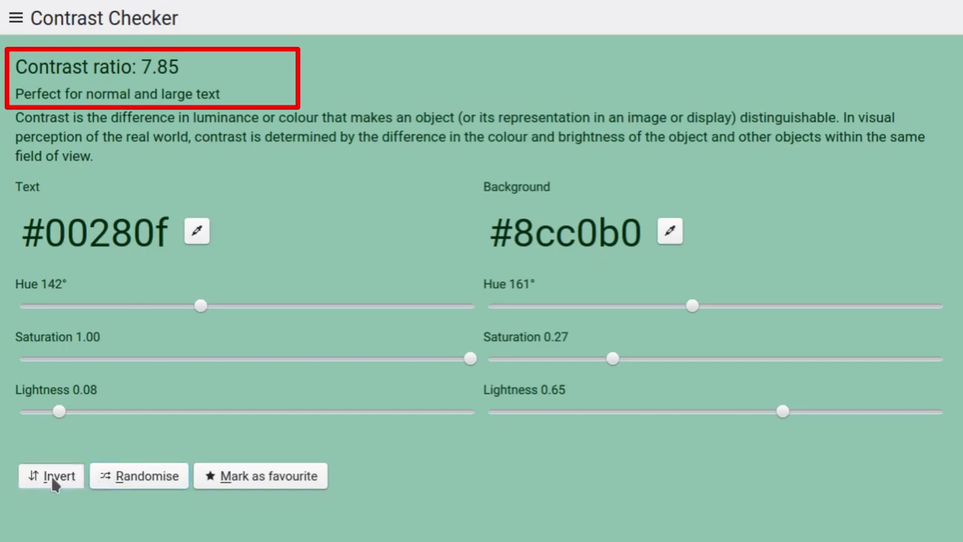
left_click(53, 478)
Randomise to #67a951 on #24452f, then set text hue to teal #53a3a7, ratio 3.62
left_click(124, 478)
left_click(137, 477)
left_click(137, 478)
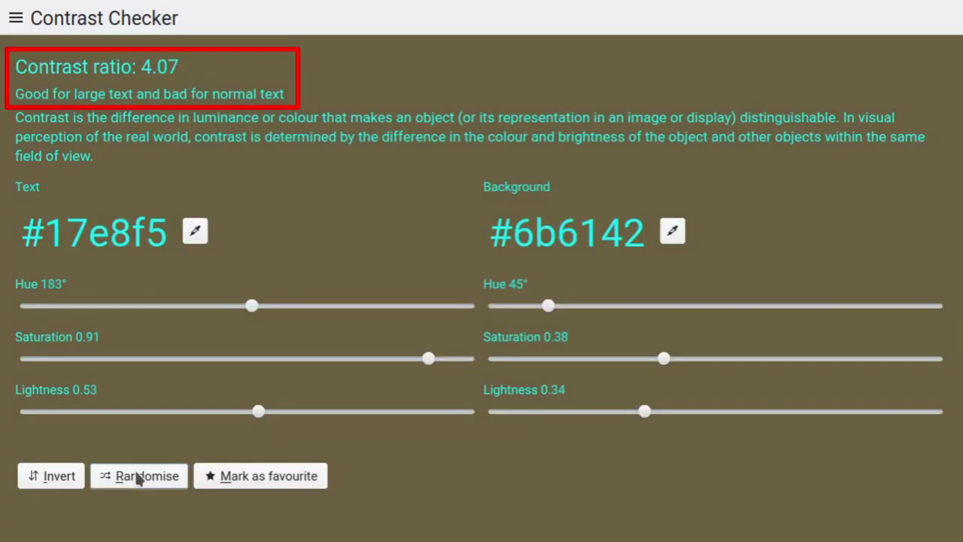
left_click(137, 478)
left_click(155, 481)
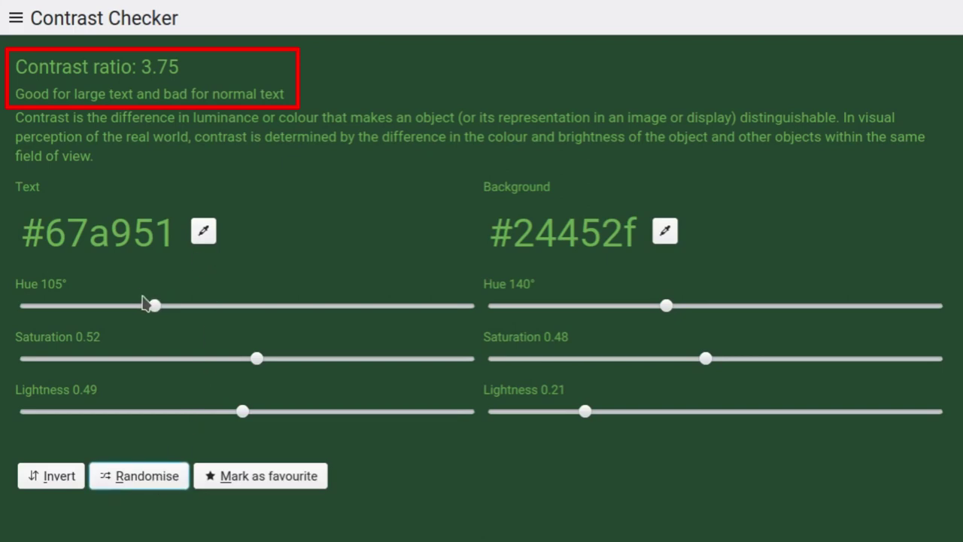
left_click_drag(143, 303, 520, 305)
left_click_drag(291, 314, 255, 317)
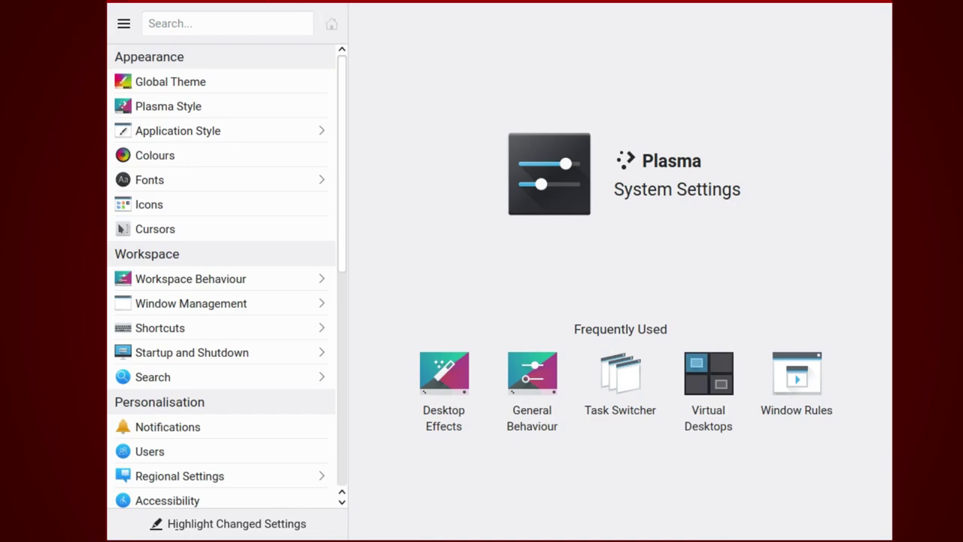
Search Colours for 'contras', apply Breeze High Contrast, and go to the Fonts page
left_click(140, 163)
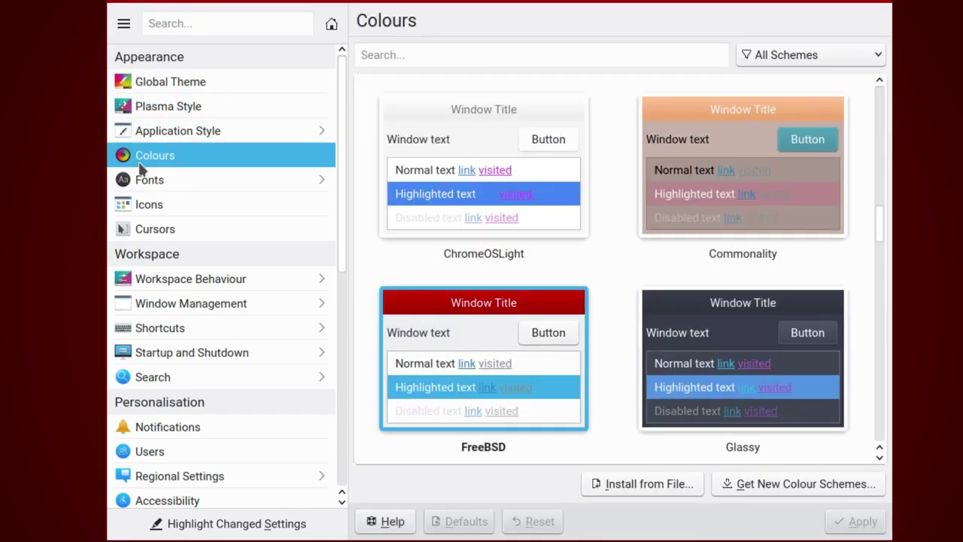
scroll(828, 189, "up", 3)
left_click(594, 54)
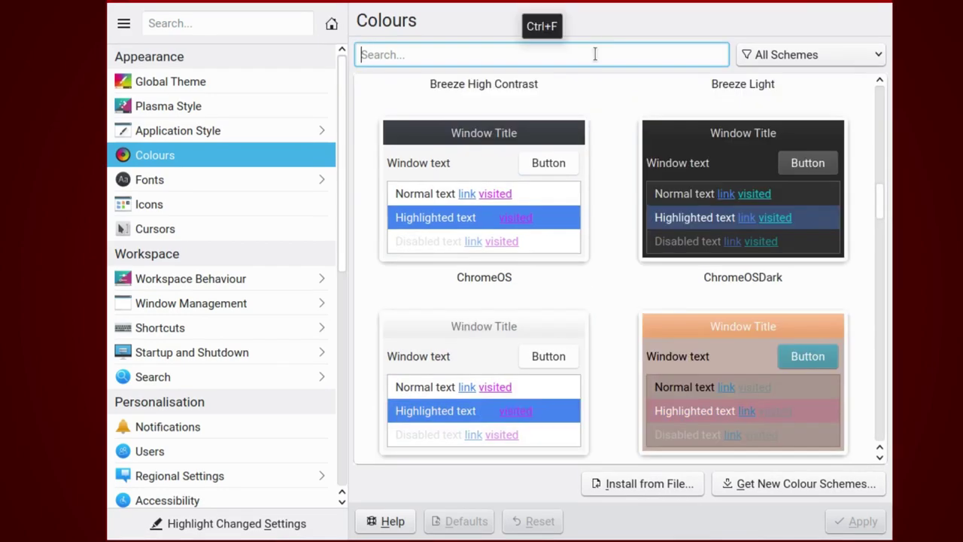
type("contrast")
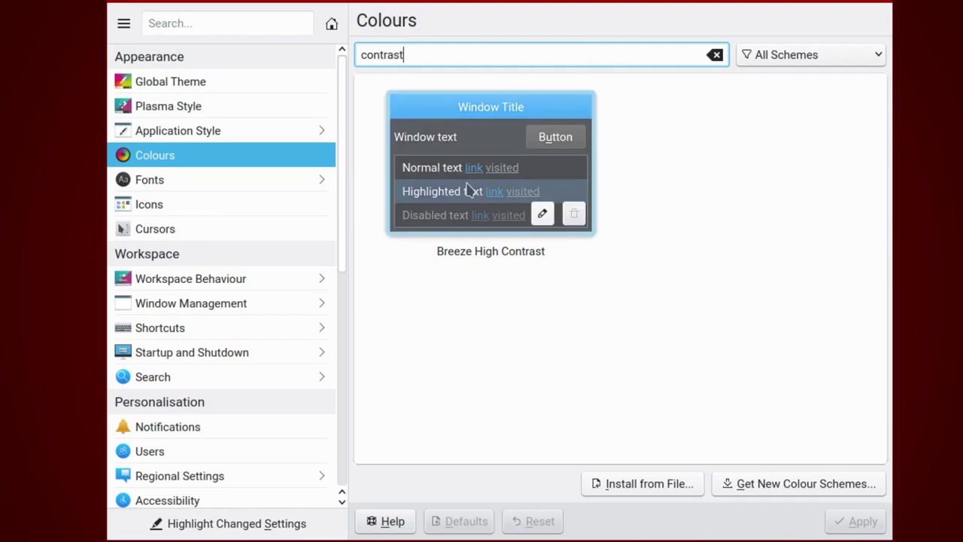
left_click(475, 143)
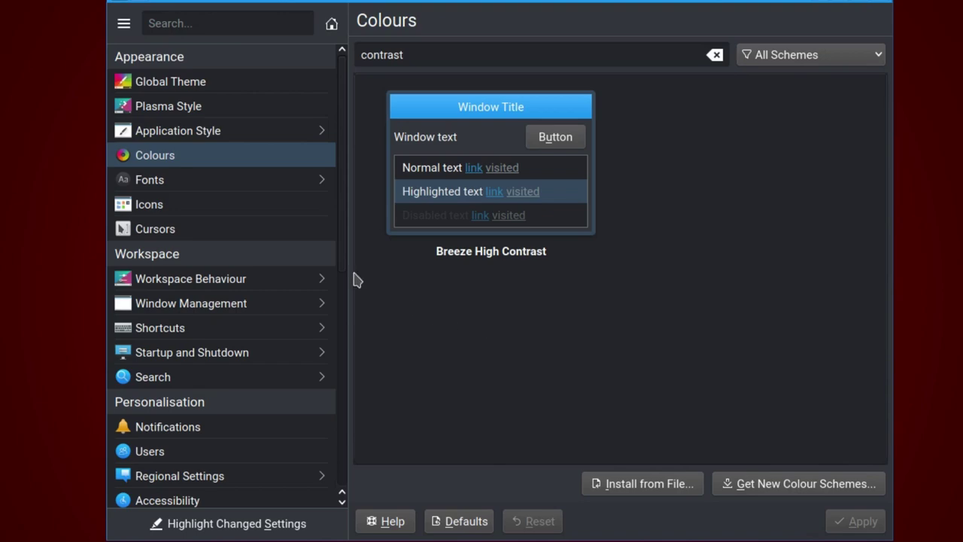
left_click(154, 188)
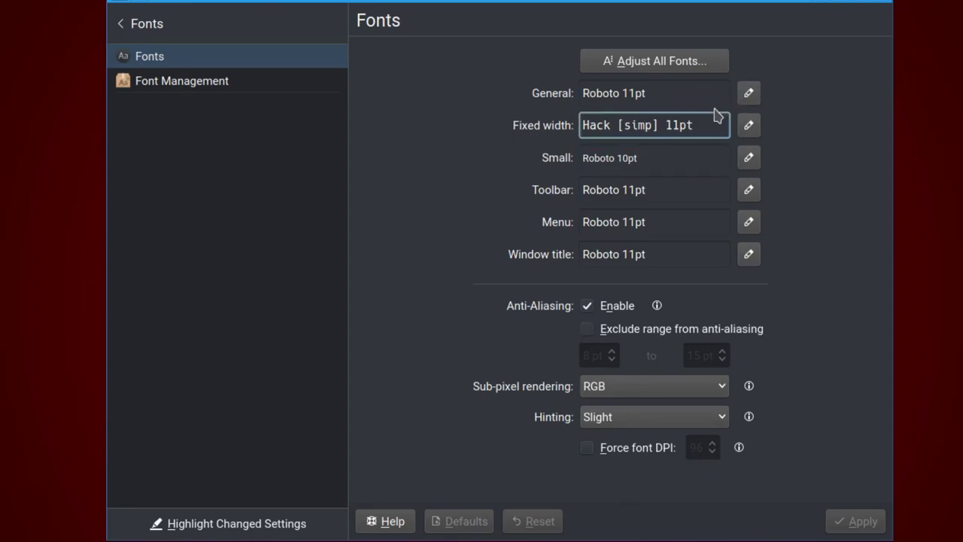
left_click(749, 93)
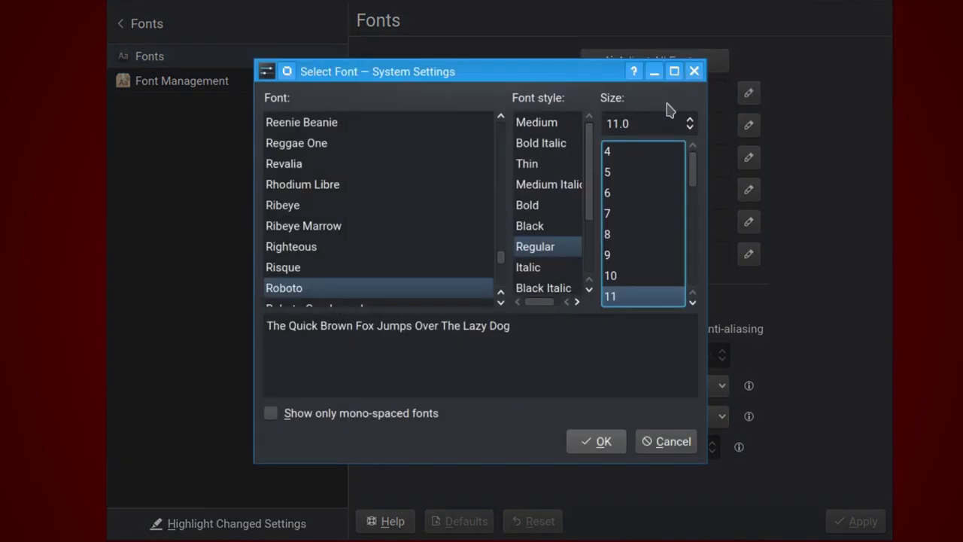
scroll(654, 264, "down", 3)
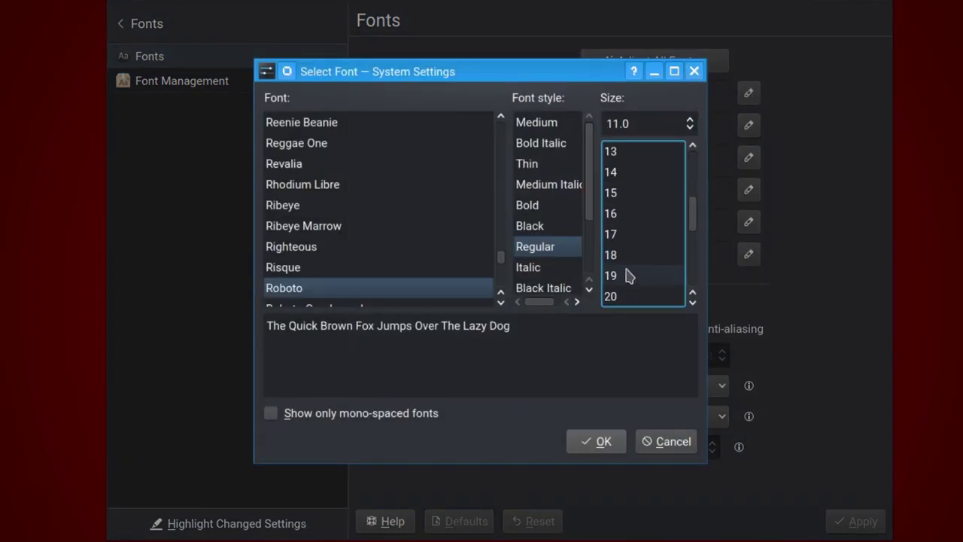
left_click(614, 279)
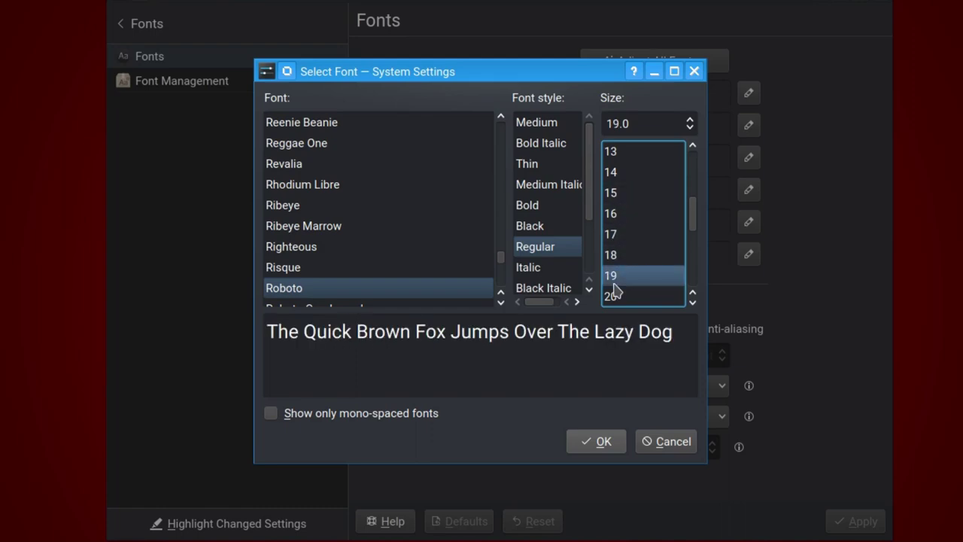
left_click(614, 255)
left_click(614, 235)
left_click(618, 216)
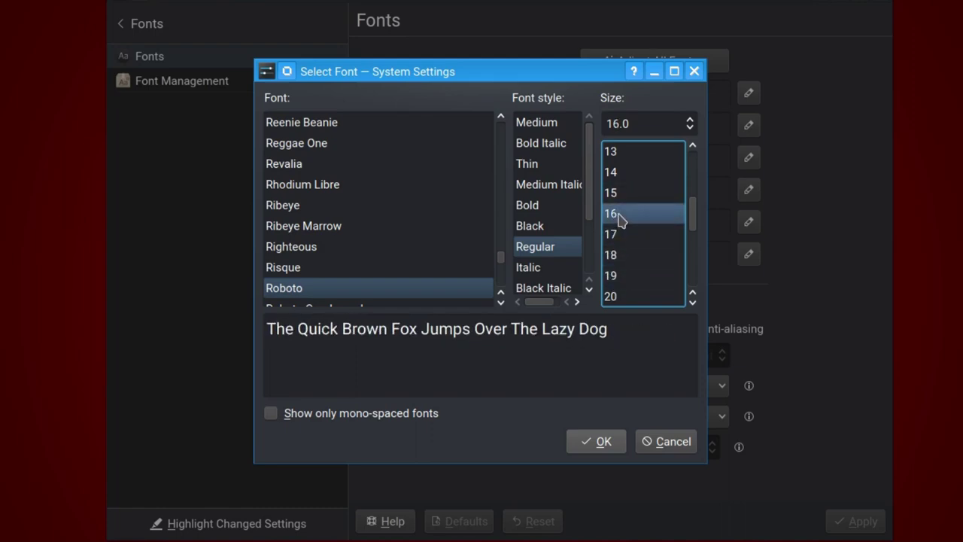
left_click(652, 443)
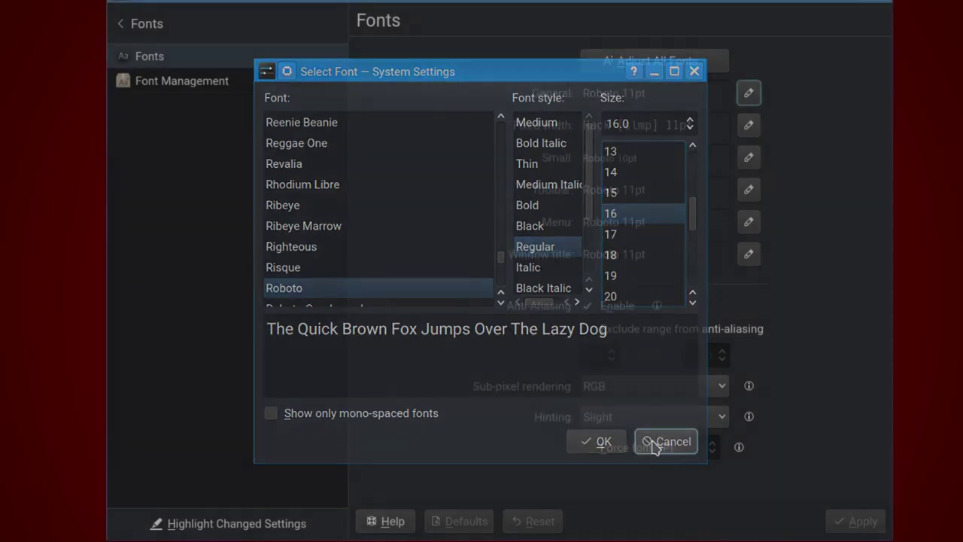
left_click(680, 68)
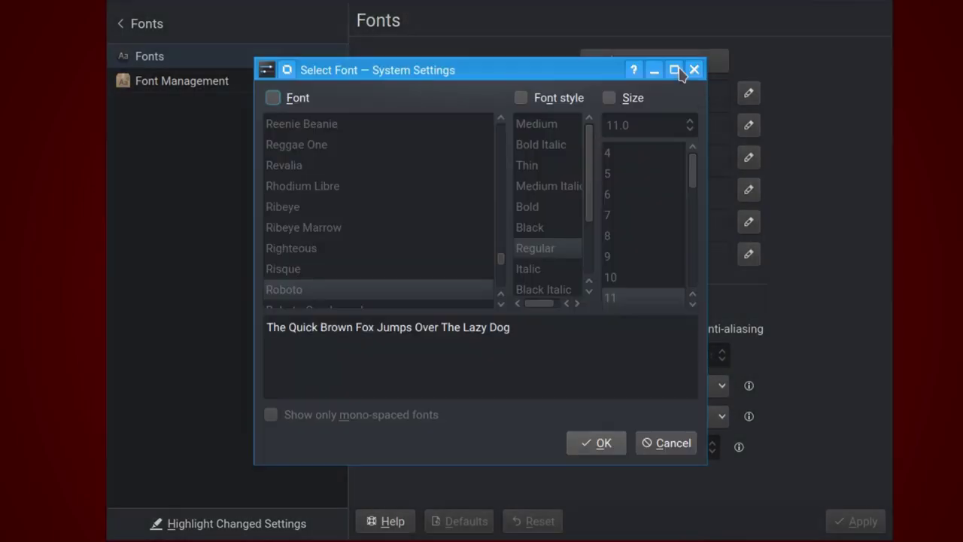
left_click(670, 450)
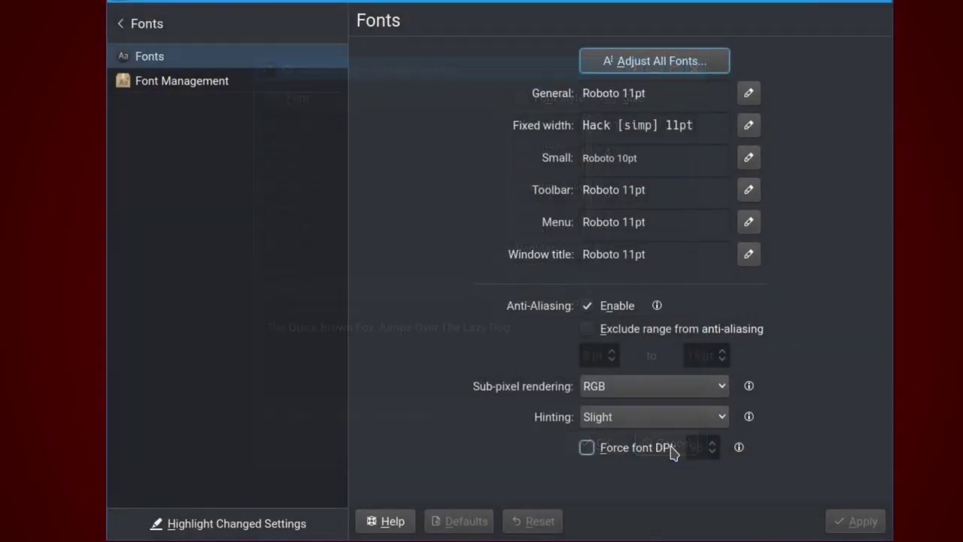
Go to the Icons page with Breeze and try a 64 desktop icon size, leaving it at 32
left_click(132, 24)
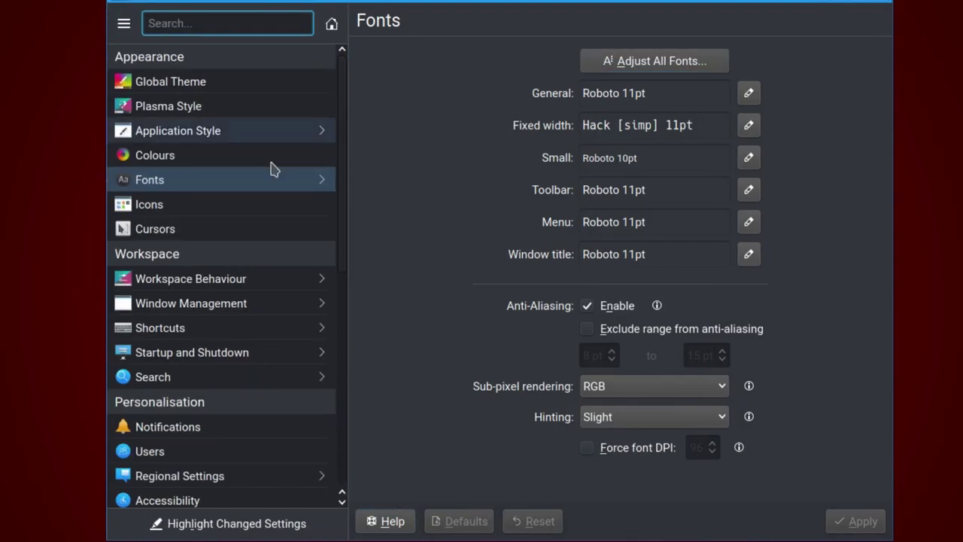
left_click(164, 203)
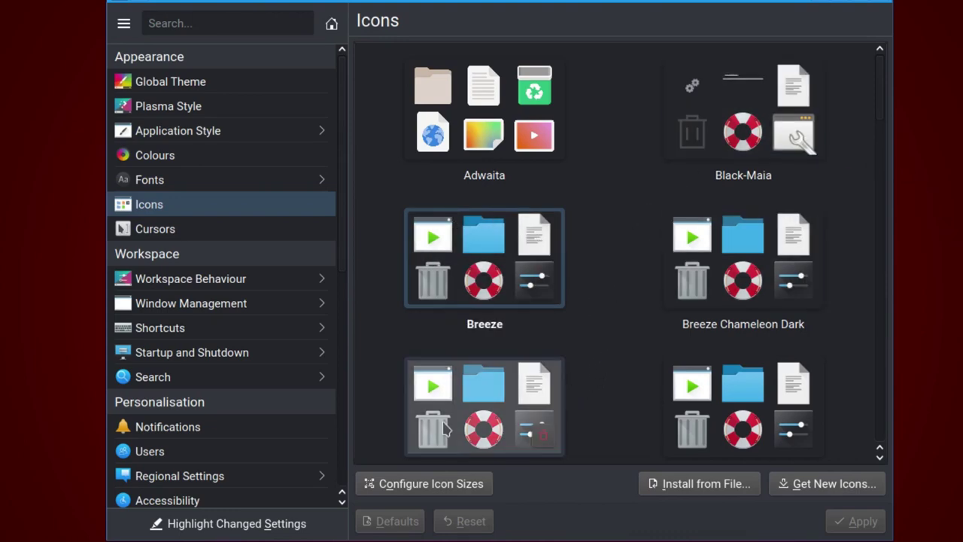
left_click(468, 484)
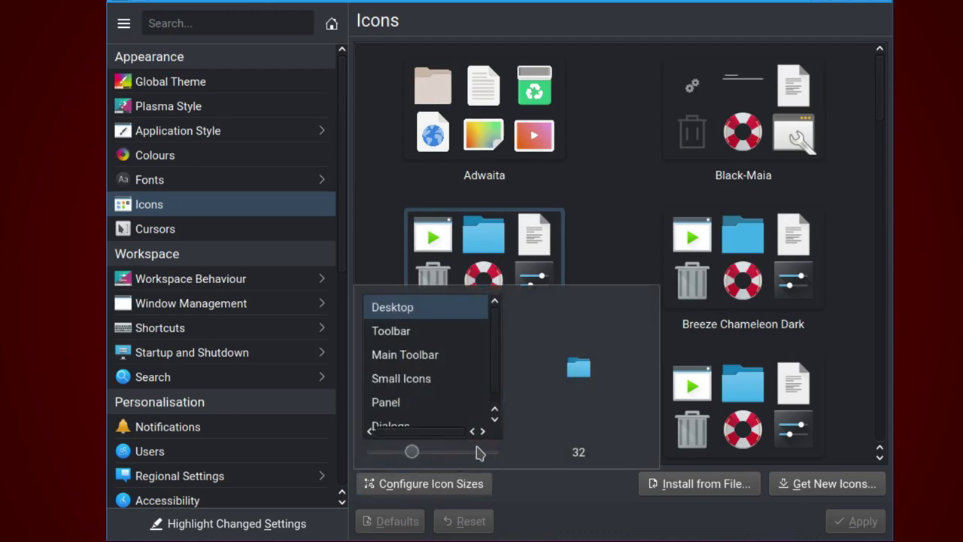
mouse_move(413, 452)
left_mouse_down()
mouse_move(484, 457)
mouse_move(416, 459)
left_mouse_up()
left_click(434, 493)
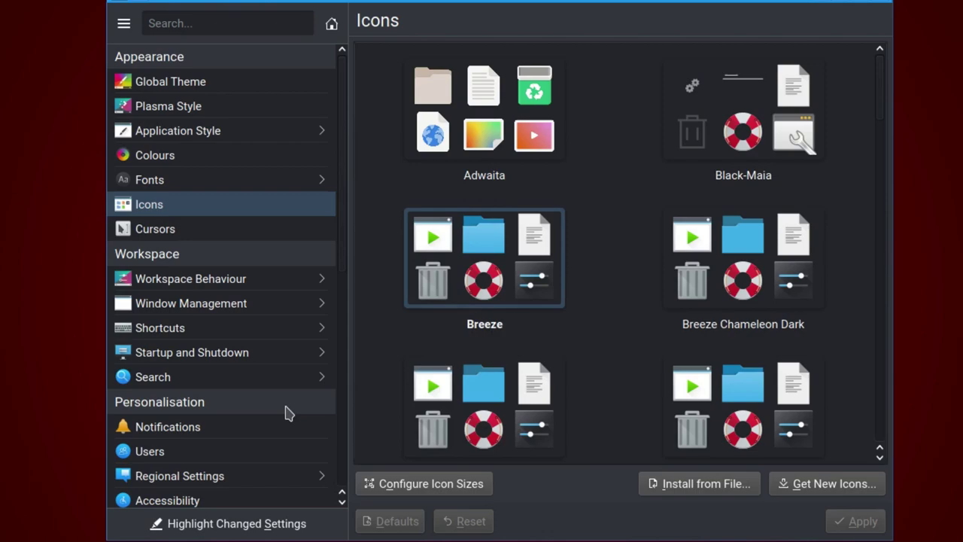
View Shortcuts > Custom Shortcuts, then return to the category list and scroll it down
left_click(235, 329)
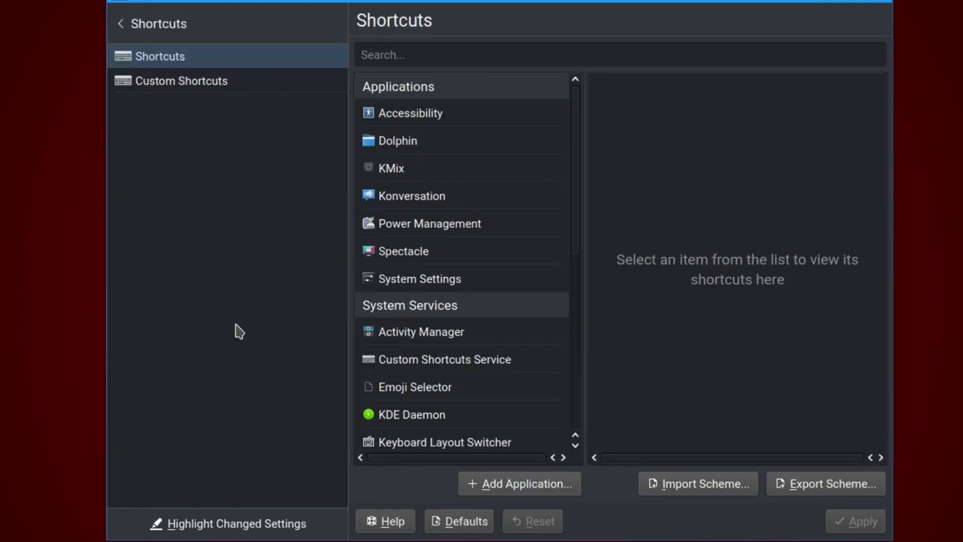
left_click(166, 82)
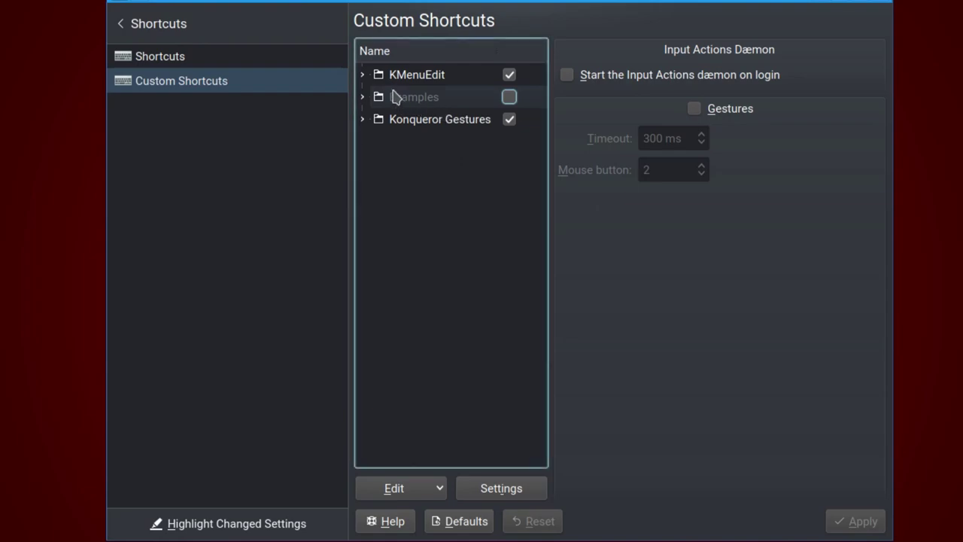
left_click(123, 30)
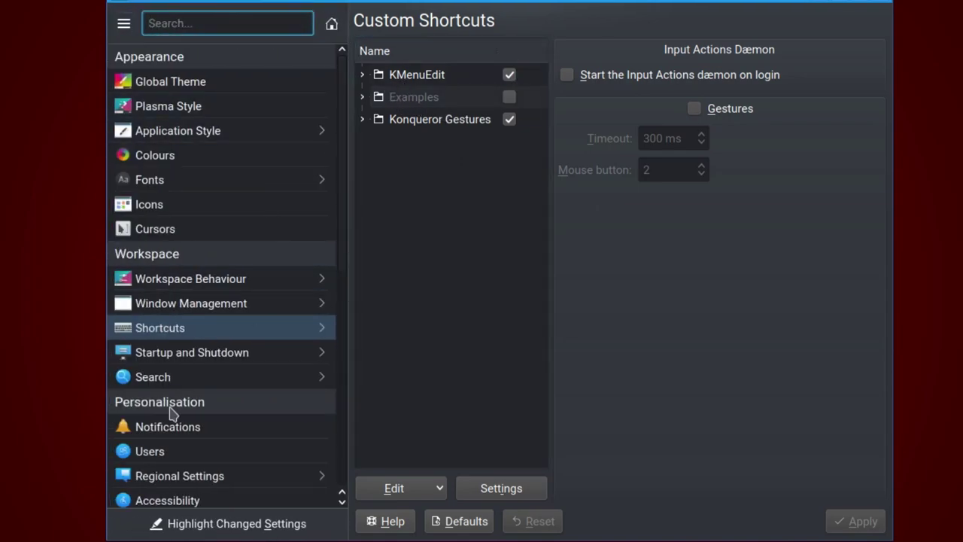
scroll(233, 454, "down", 3)
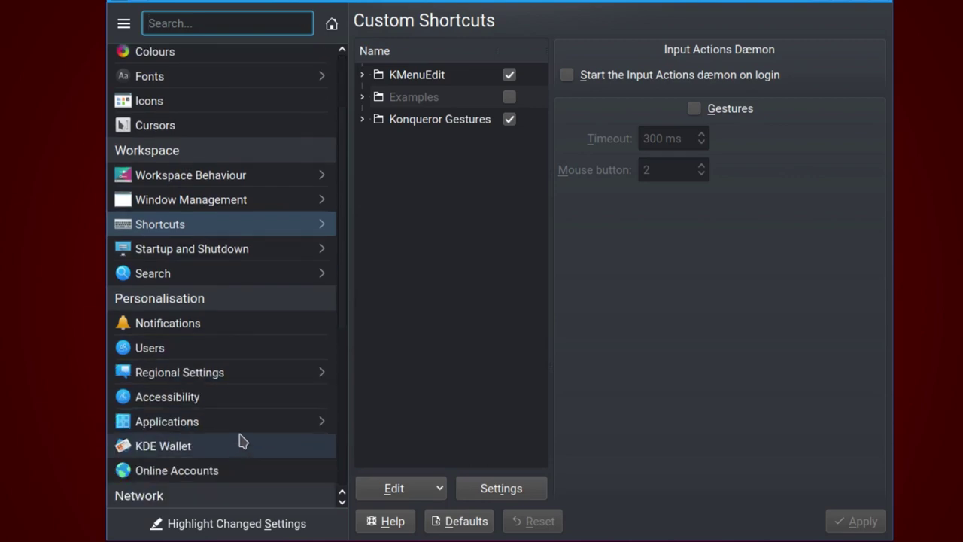
Trial the visual bell with Flash and Invert screen, turn it off, and show Modifier Keys
left_click(180, 397)
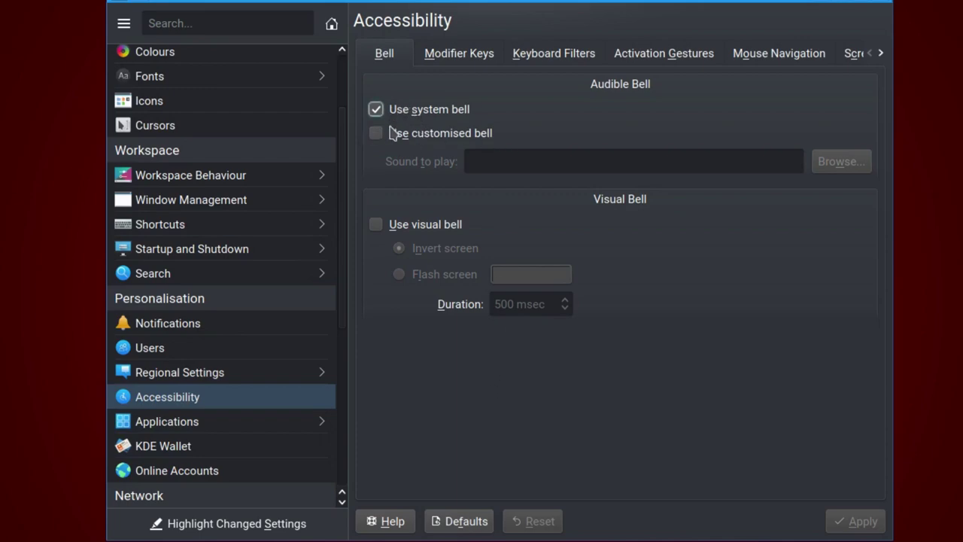
left_click(376, 230)
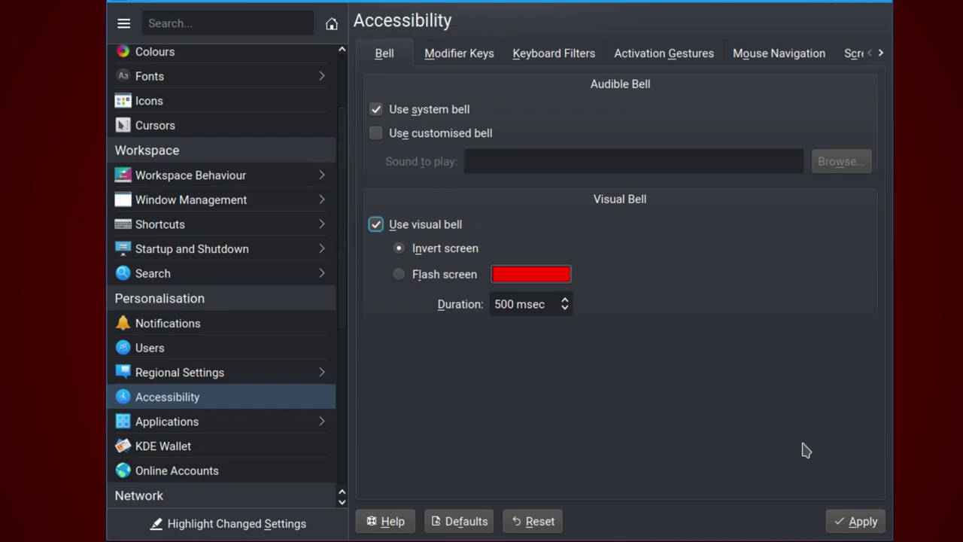
left_click(411, 275)
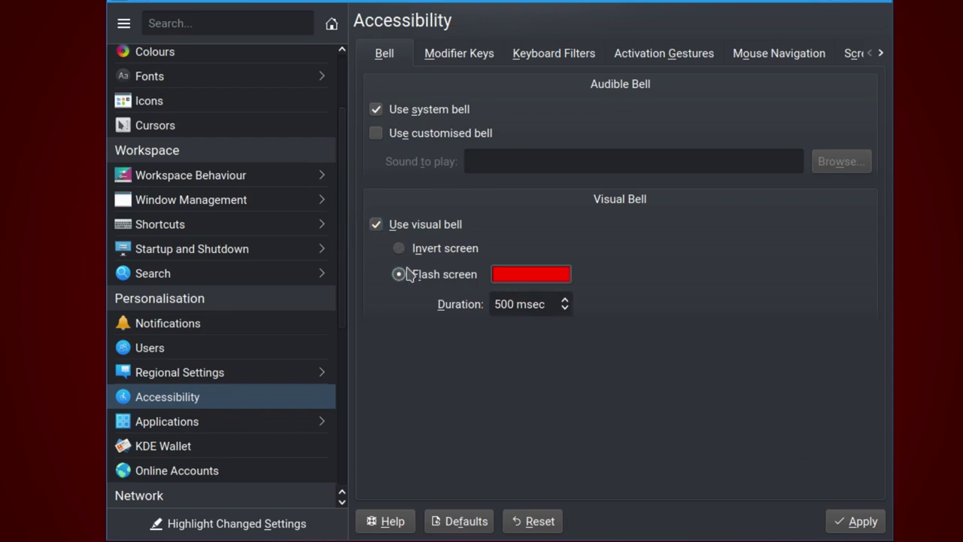
left_click(399, 248)
left_click(376, 224)
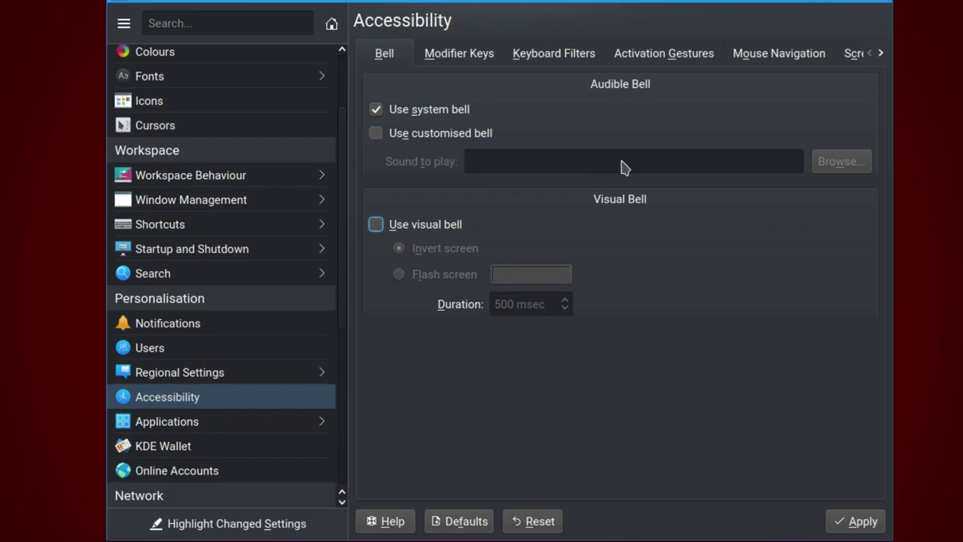
left_click(460, 55)
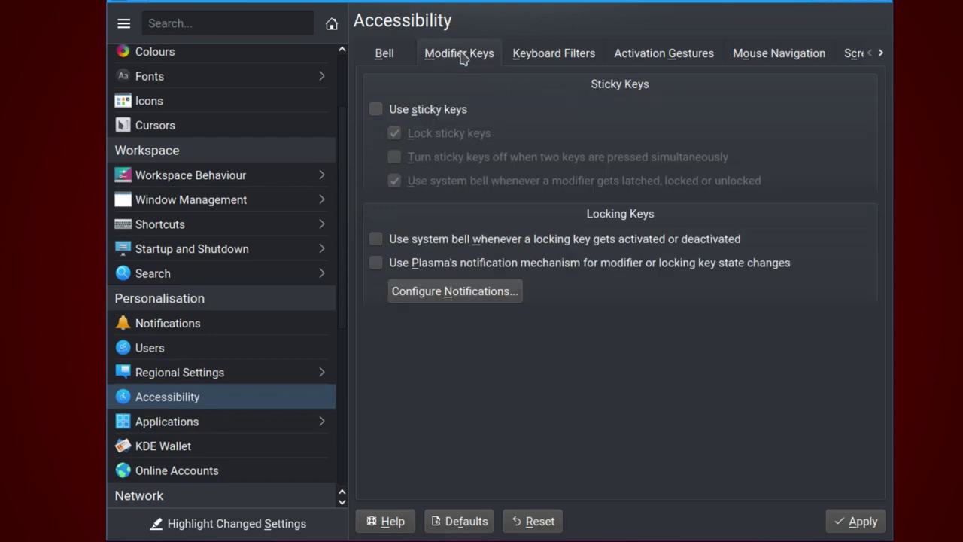
Briefly toggle sticky keys, slow keys and bounce keys on, leaving all three off
left_click(376, 109)
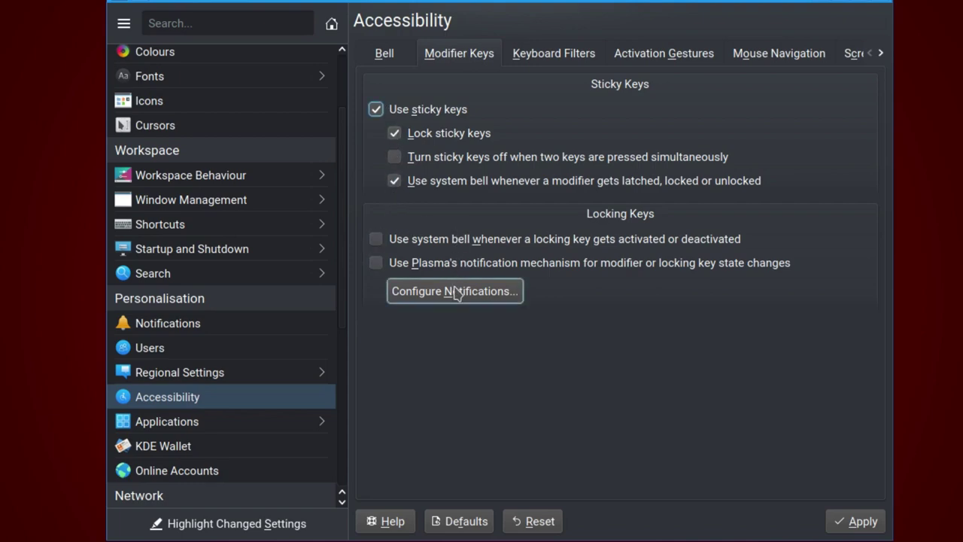
left_click(394, 112)
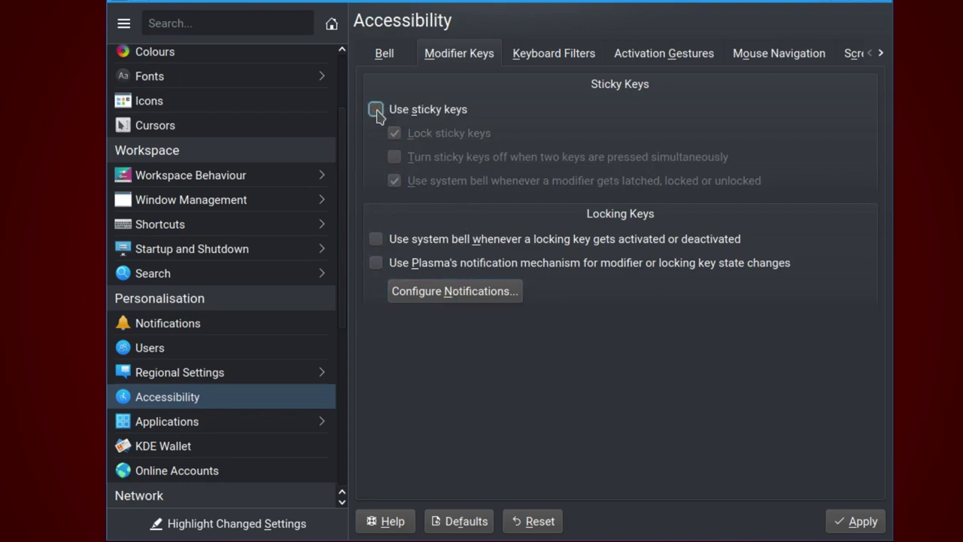
left_click(539, 59)
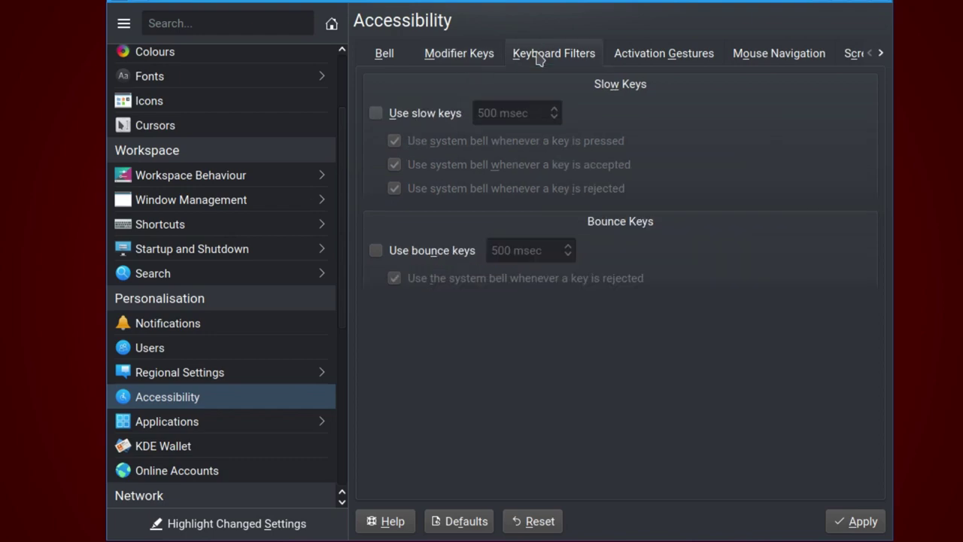
left_click(401, 116)
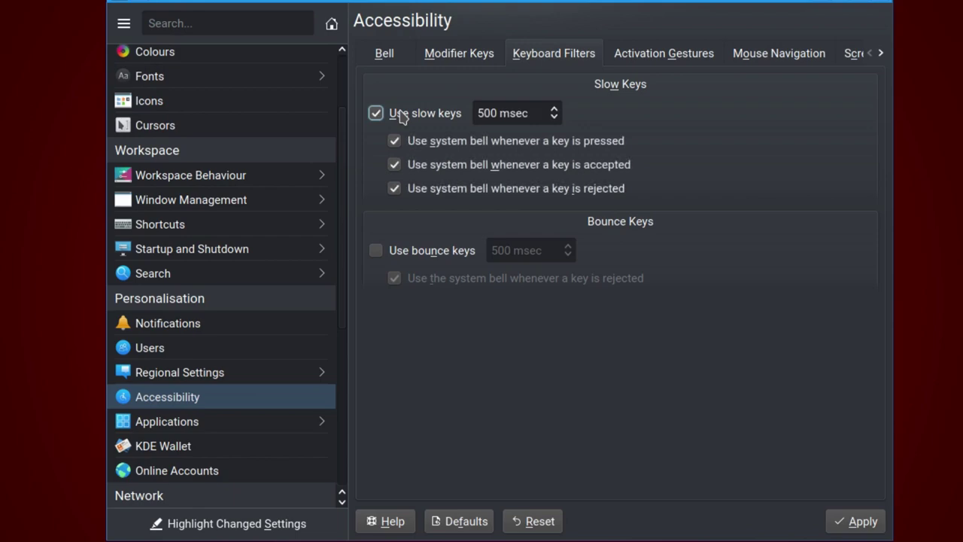
left_click(401, 116)
left_click(382, 253)
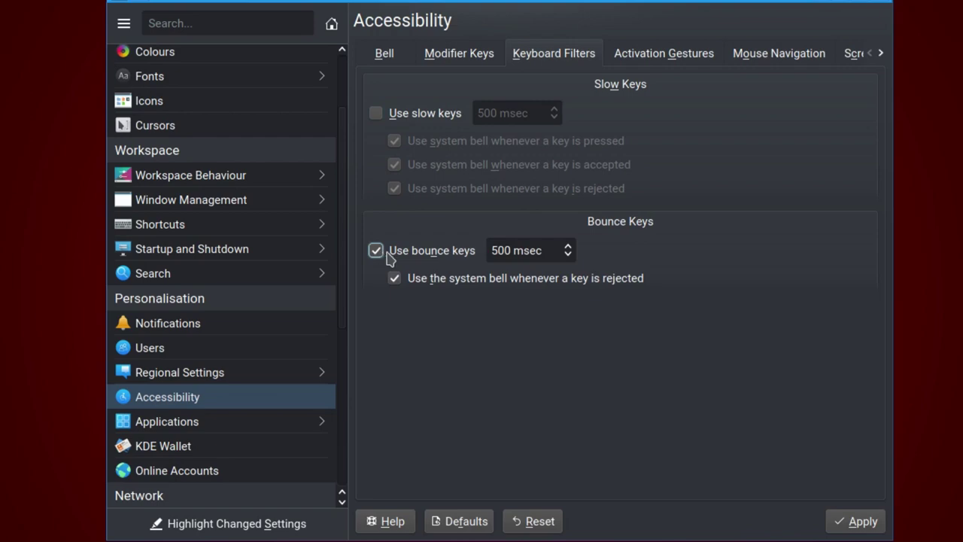
left_click(389, 258)
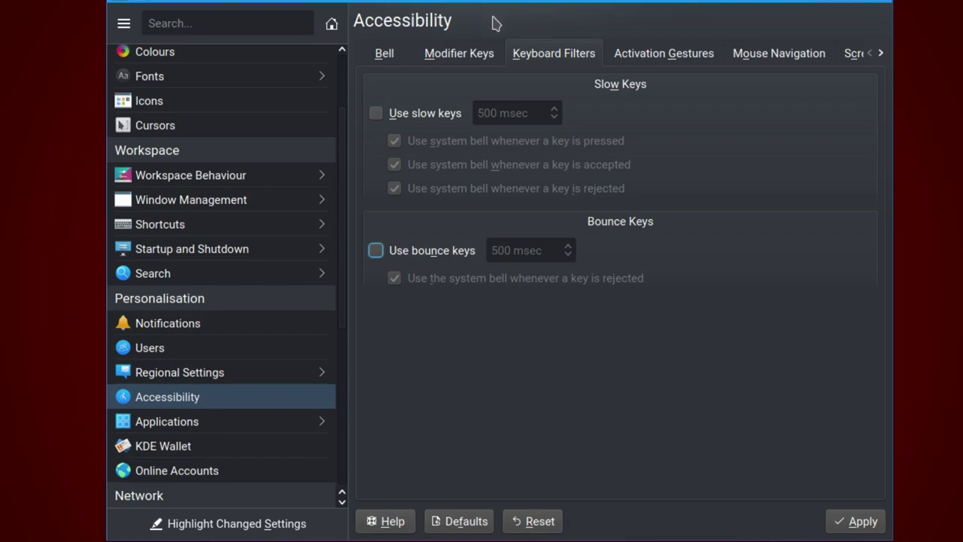
Look over the accessibility activation gesture options
left_click(677, 64)
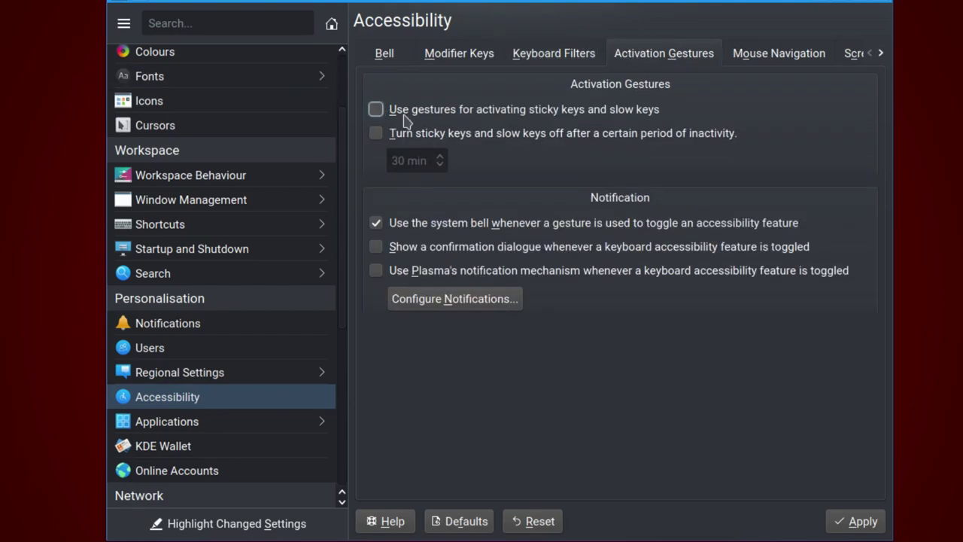
mouse_move(404, 120)
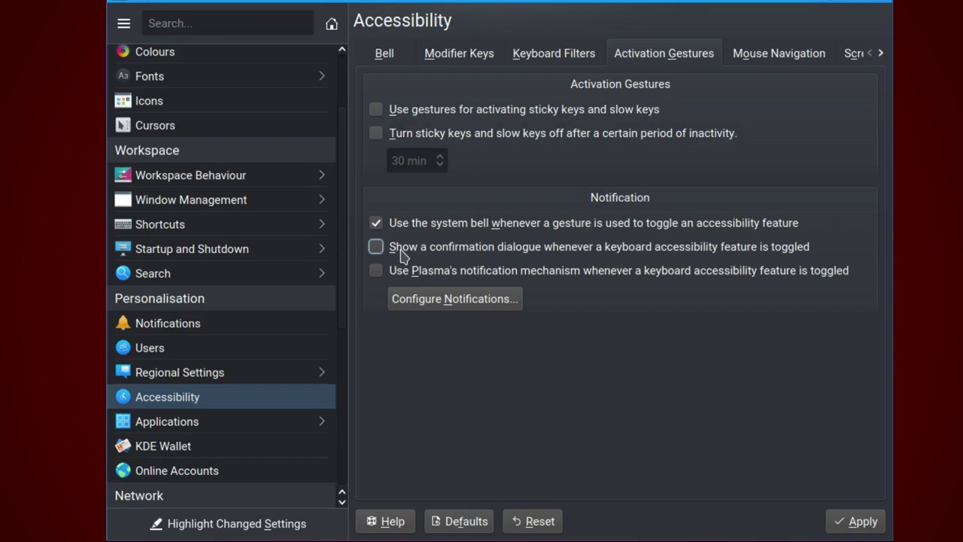
mouse_move(444, 256)
Apply the accessibility settings with 'Move pointer with keyboard' enabled under Mouse Navigation
left_click(762, 56)
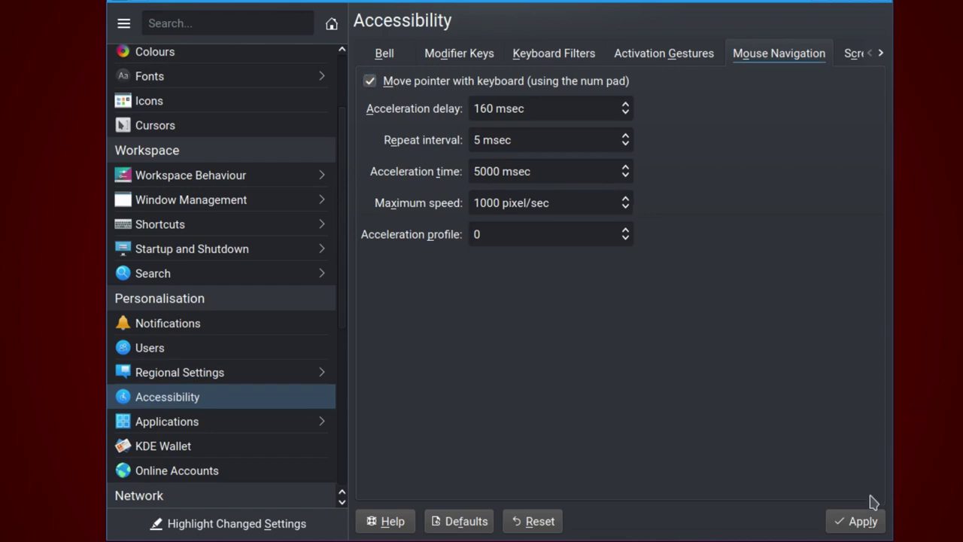
left_click(861, 524)
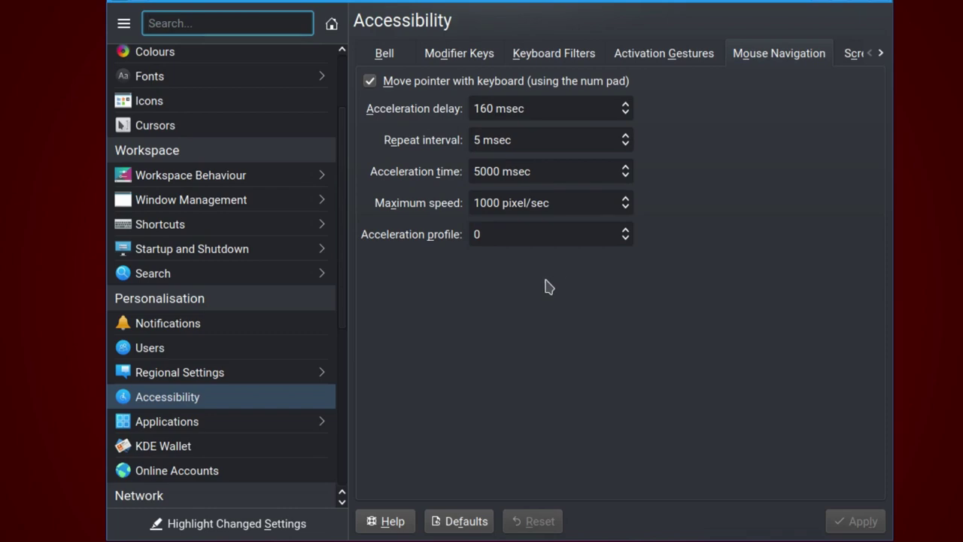
left_click(613, 286)
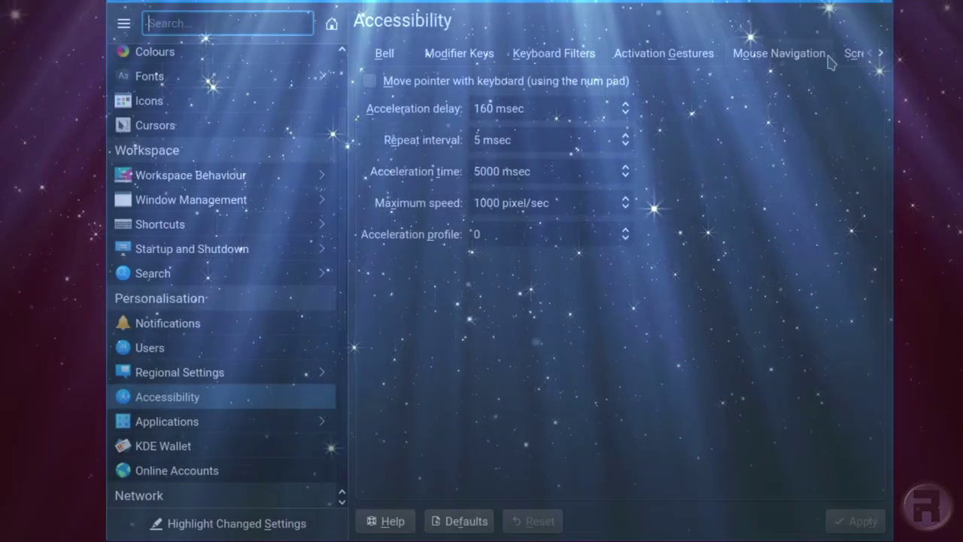
Check 'Screen reader enabled' on the Screen Reader tab and apply the change
left_click(847, 60)
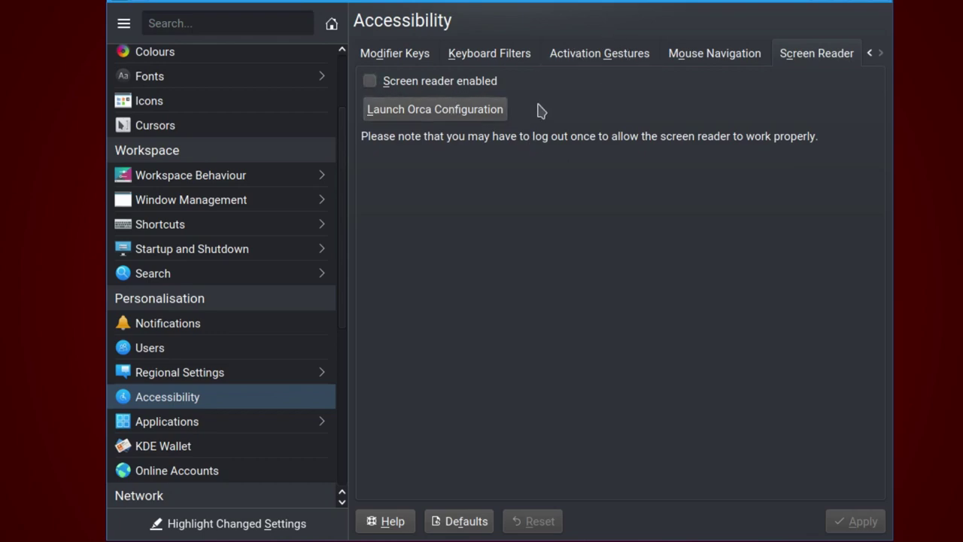
left_click(426, 114)
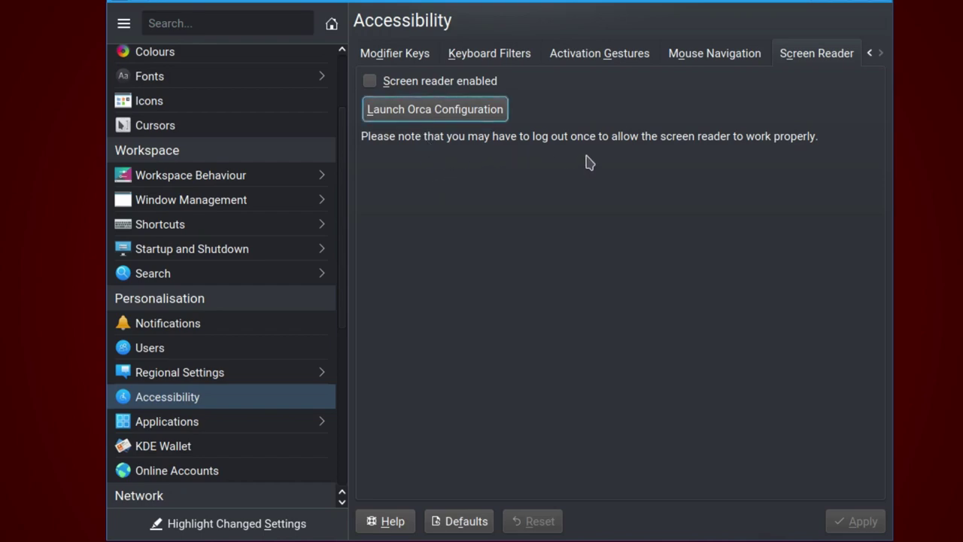
left_click(387, 81)
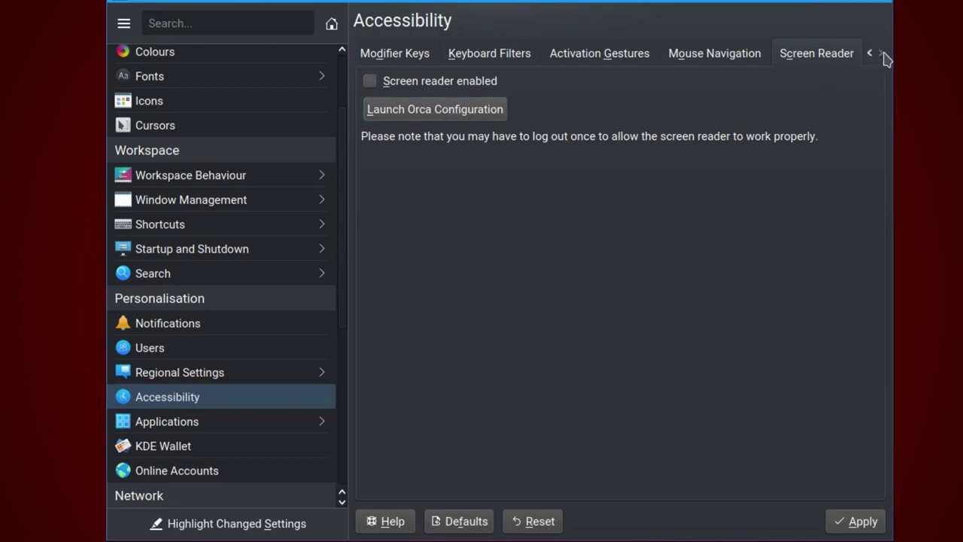
left_click(841, 518)
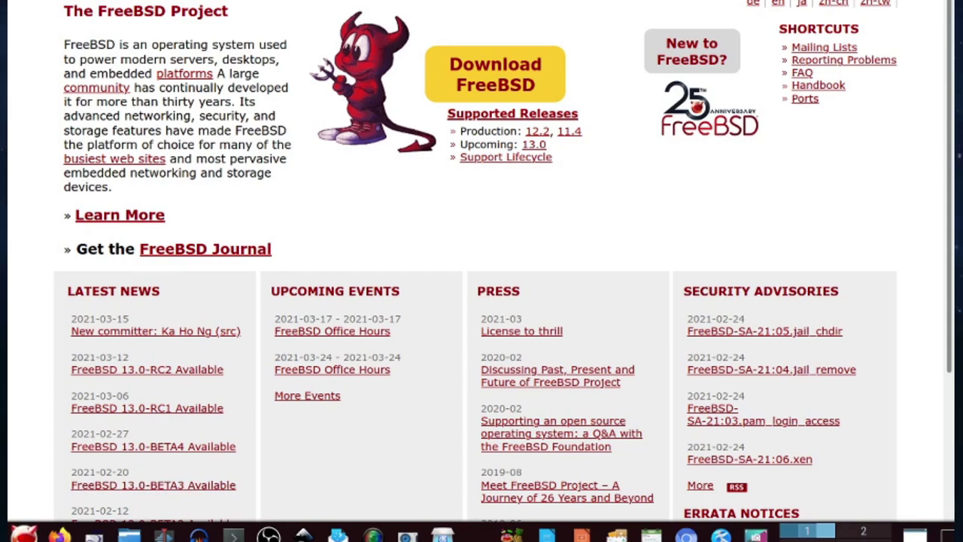
Launch Orca from the launcher, then follow Firefox's Supported Releases link on the FreeBSD site
left_click(21, 535)
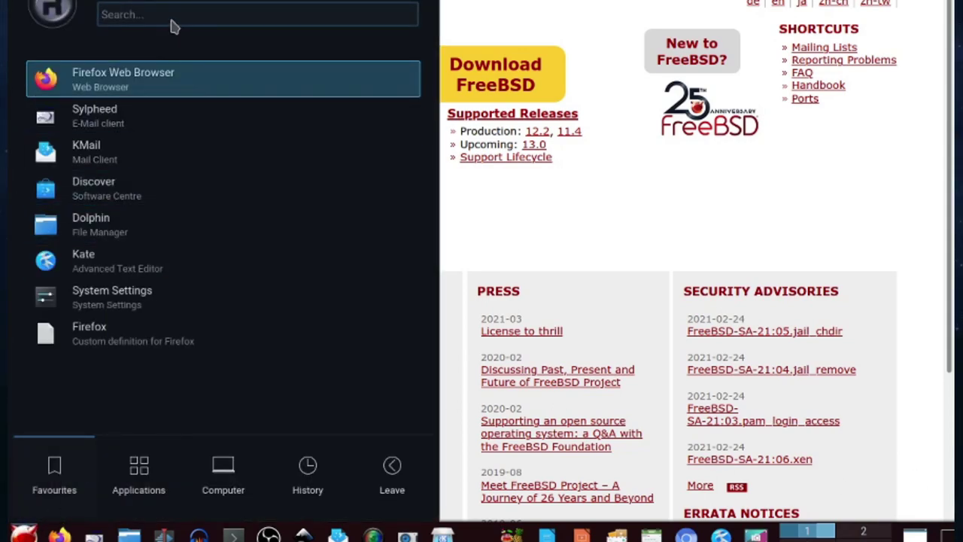
type("orca")
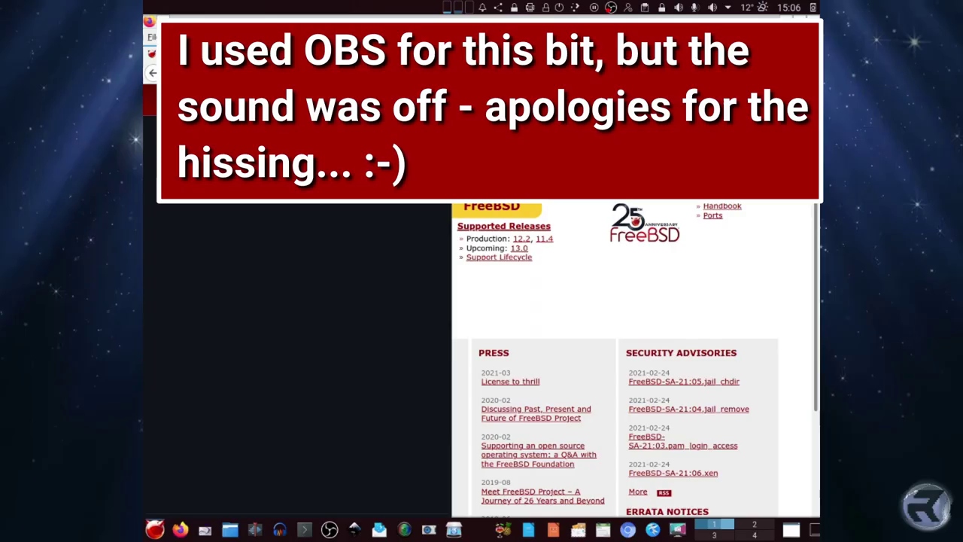
key("Return")
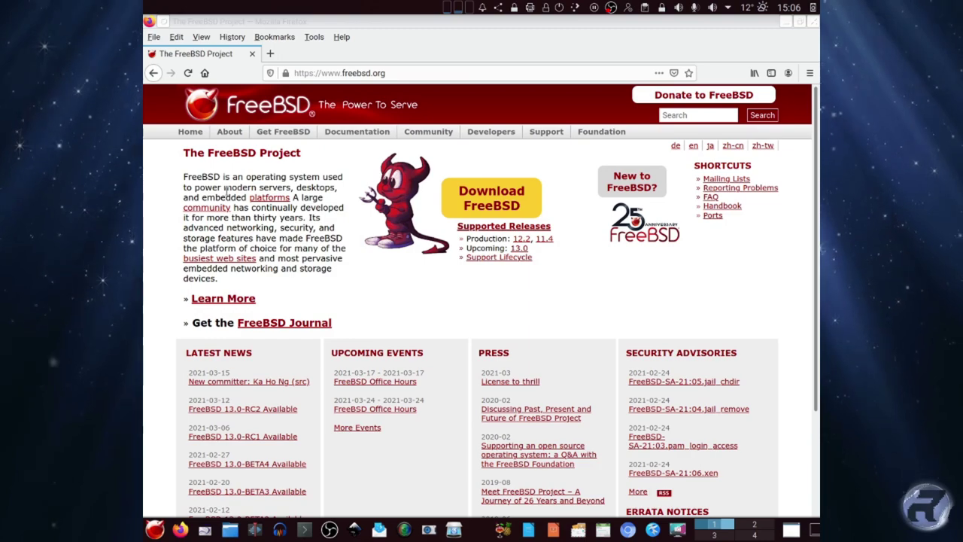
left_click(349, 301)
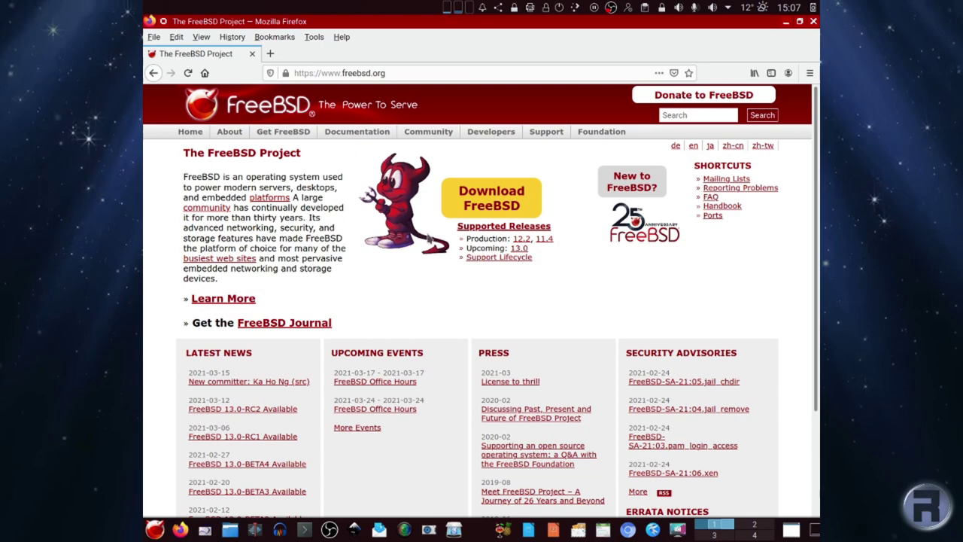
left_click(475, 227)
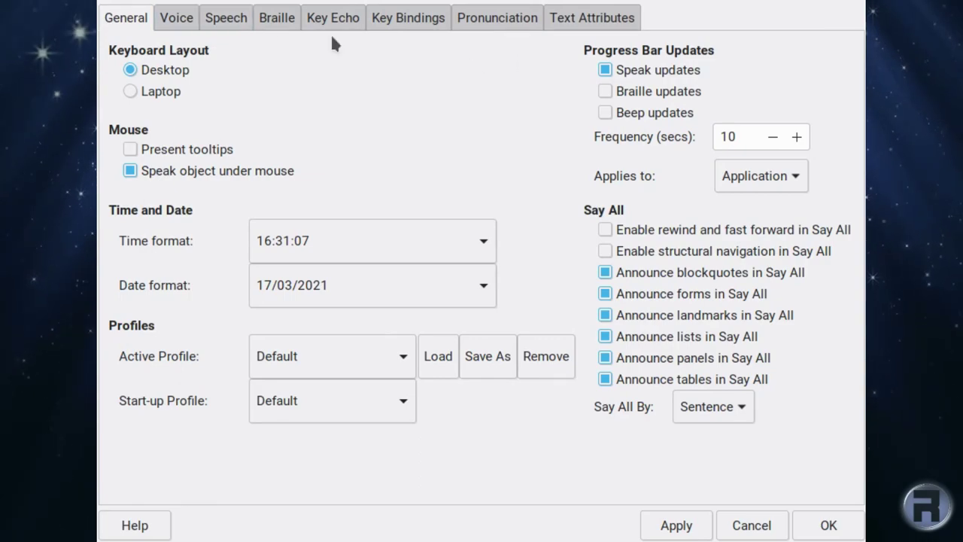
Go through Orca's Voice, Speech, Braille, Key Echo, Key Bindings, Pronunciation and Text Attributes pages
left_click(181, 24)
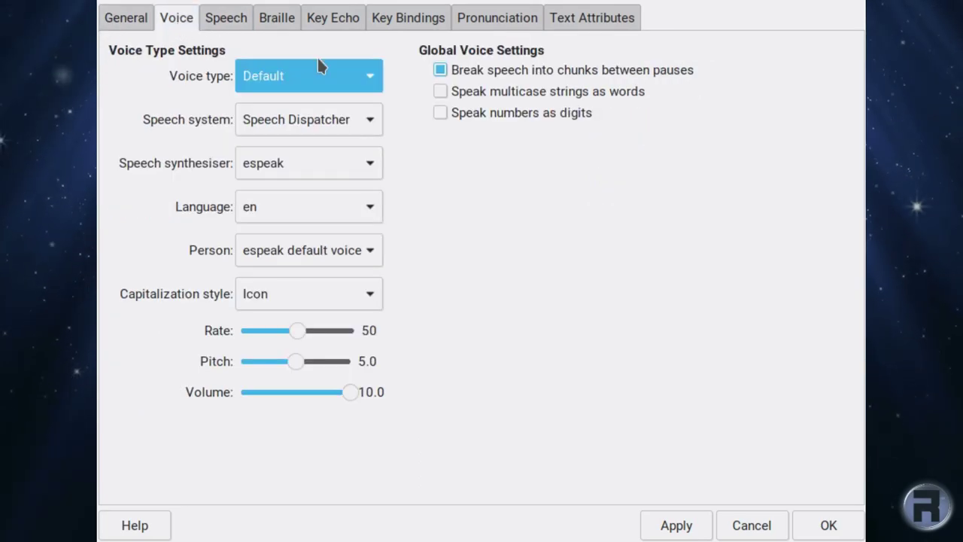
left_click(226, 22)
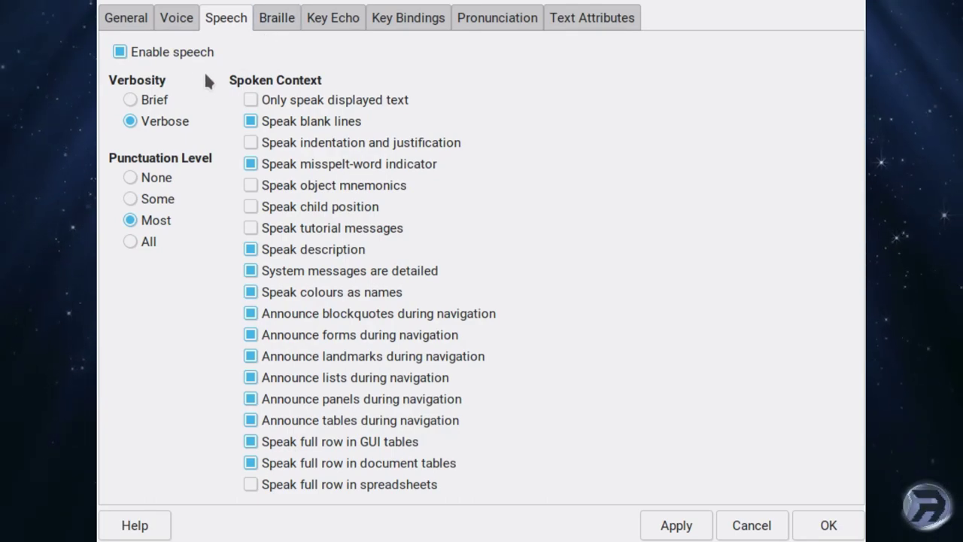
left_click(275, 24)
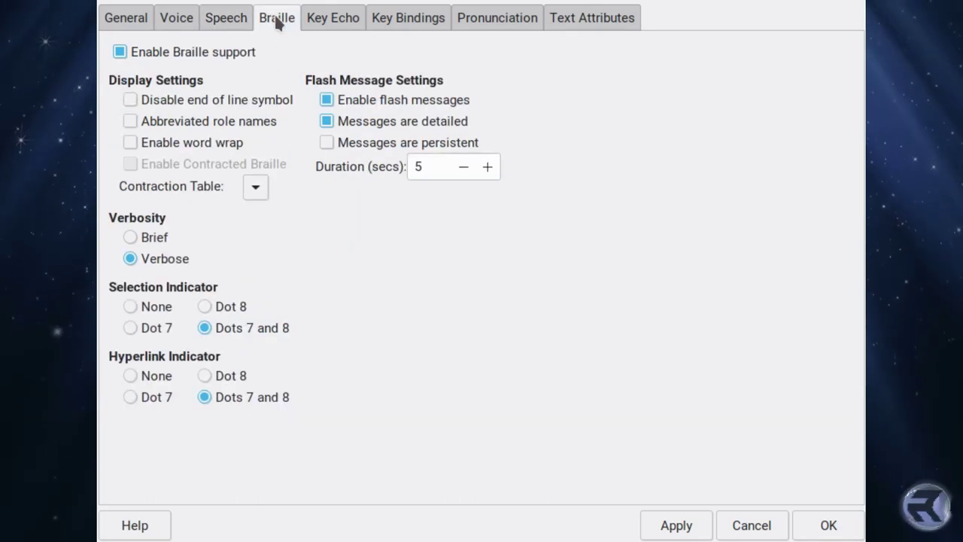
left_click(330, 19)
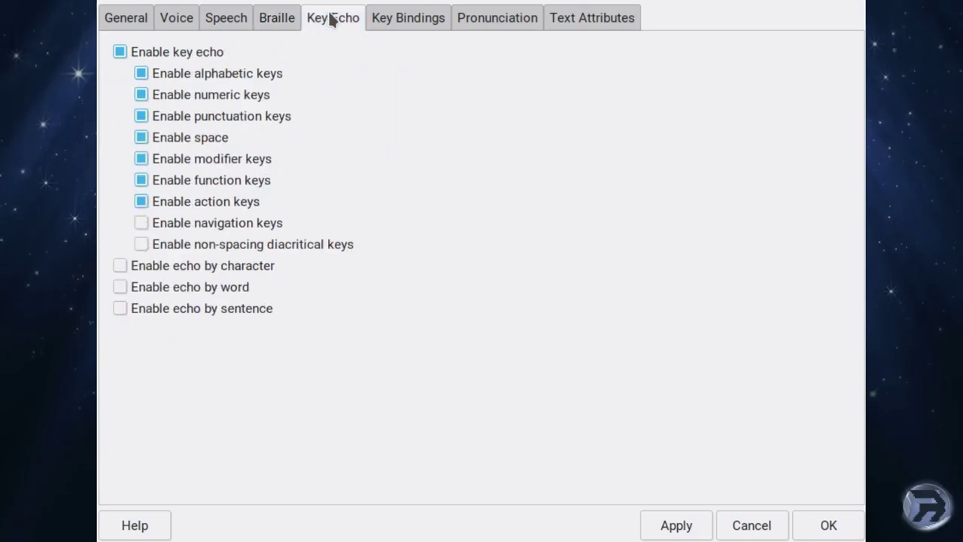
left_click(394, 21)
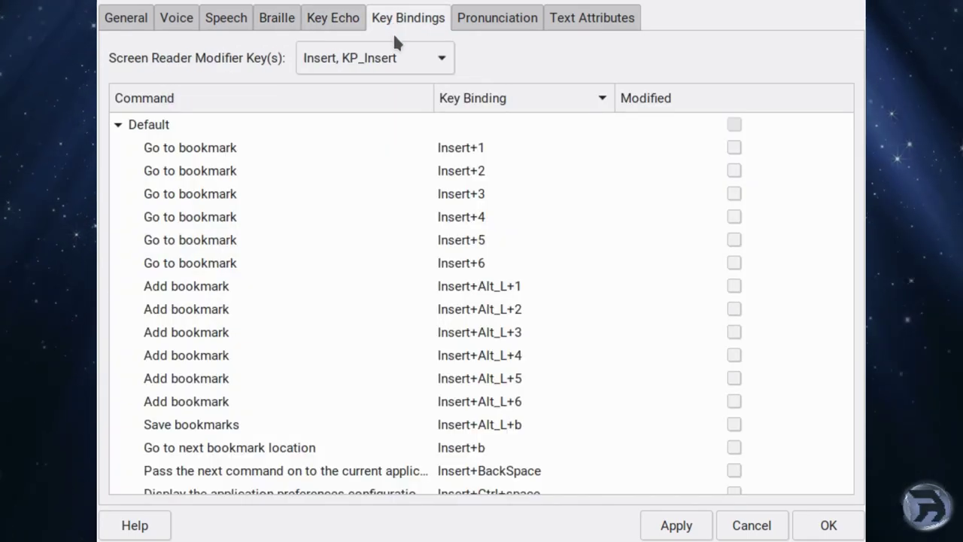
left_click(503, 20)
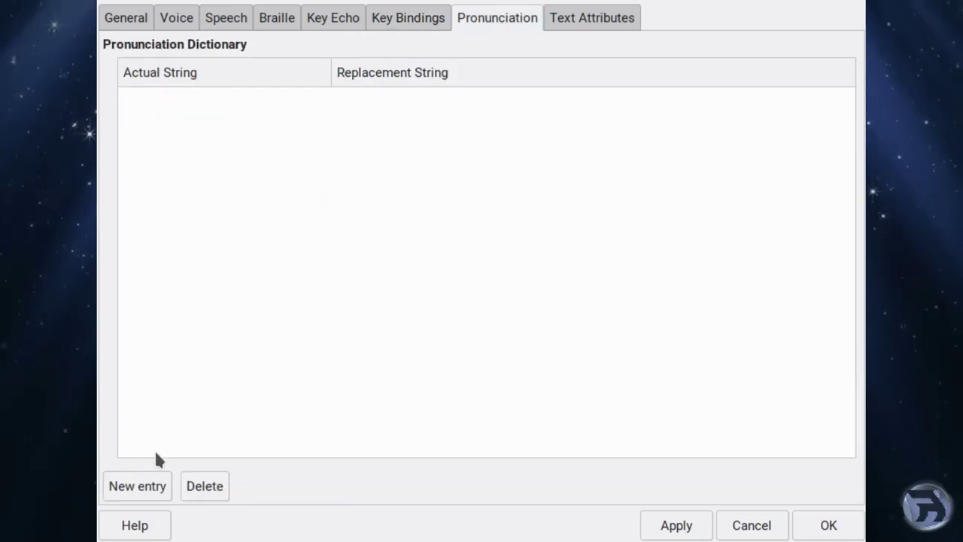
left_click(579, 24)
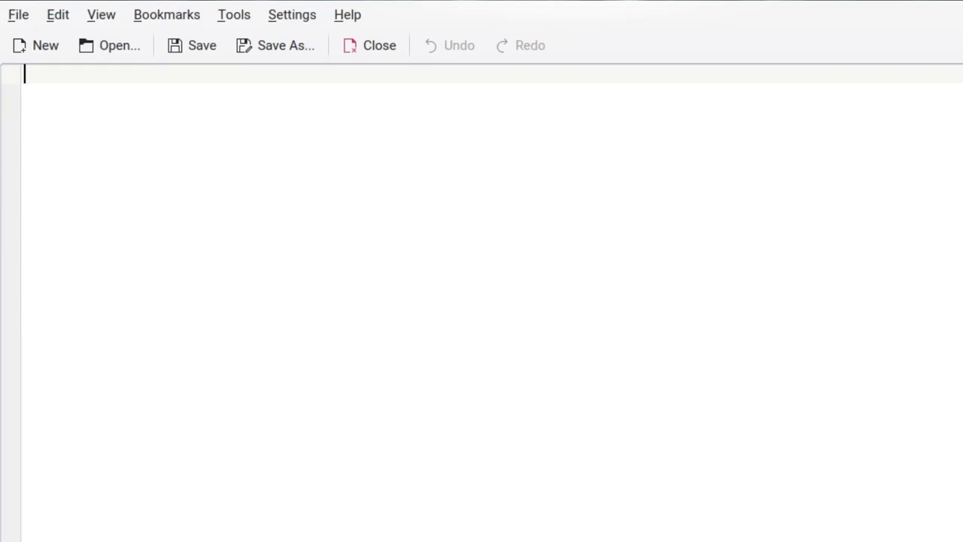
Write 'This is the way I type on the keyboard!' on a new line, then two blank lines
key("Return")
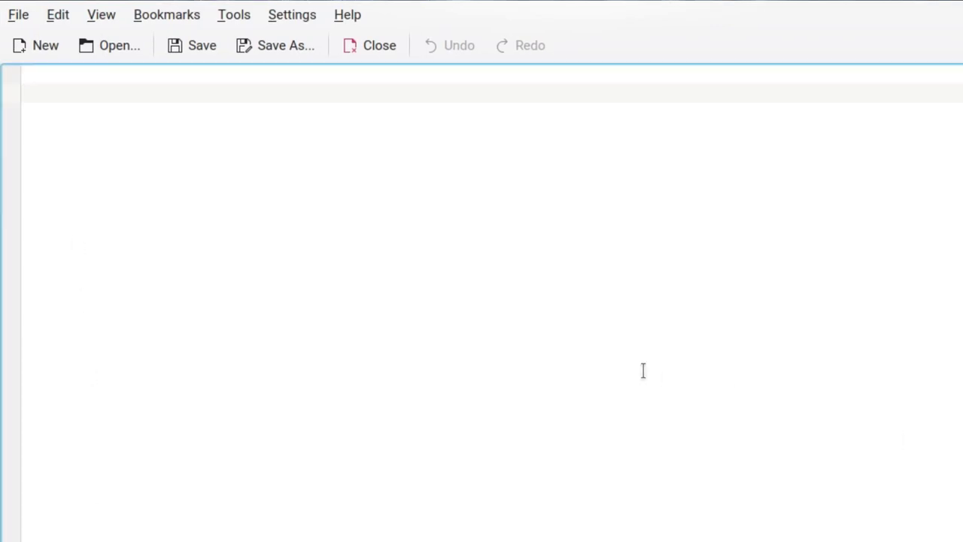
type("Th")
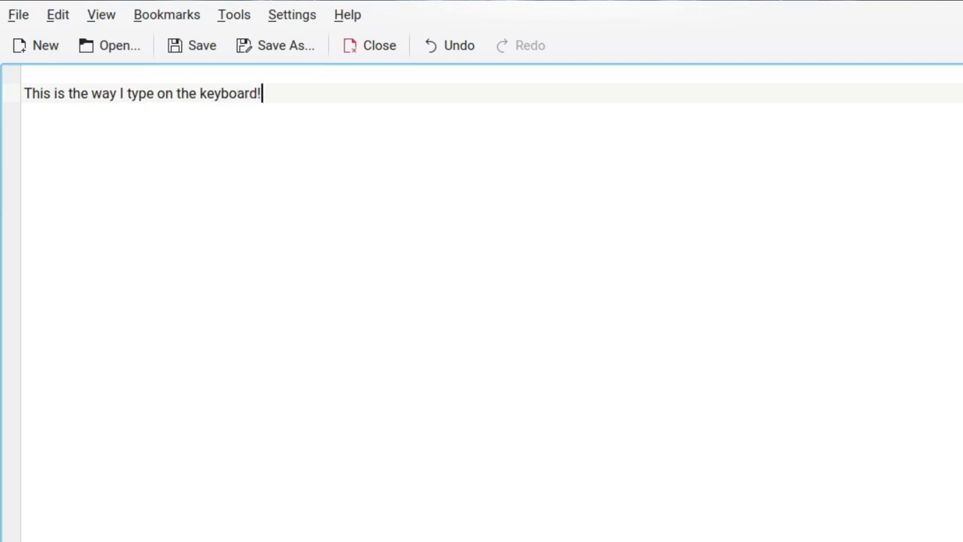
key("Return")
key("Return")
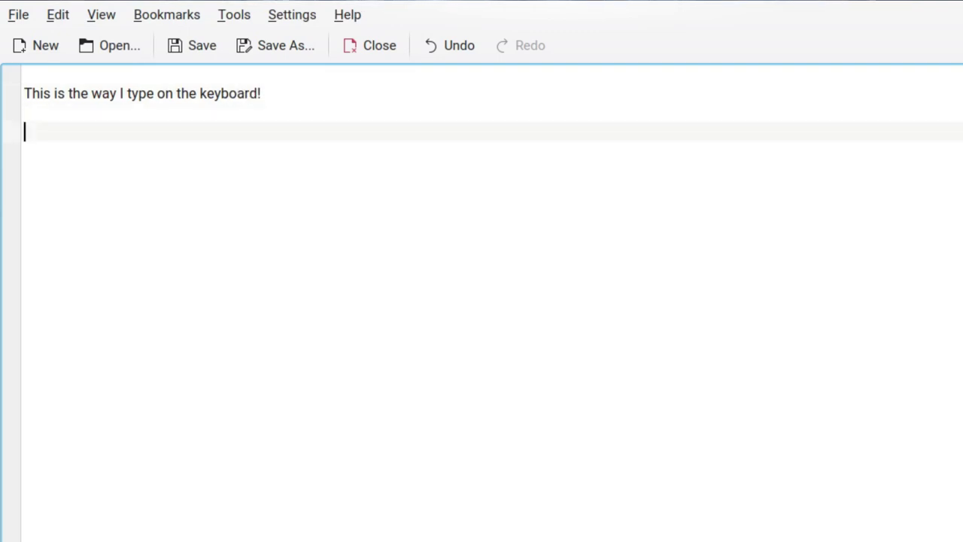
key("super")
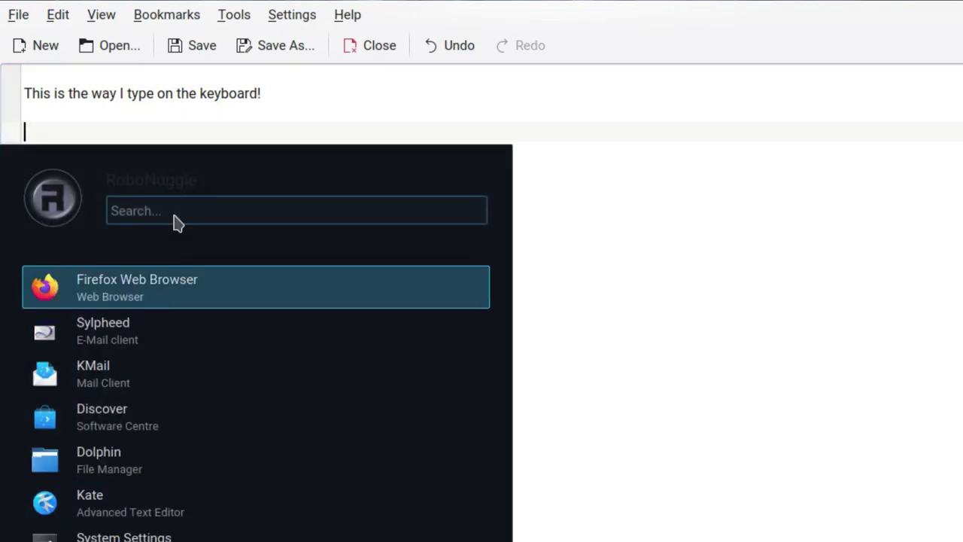
Search the launcher for 'keybo' and start Florence Virtual Keyboard
type("keybo")
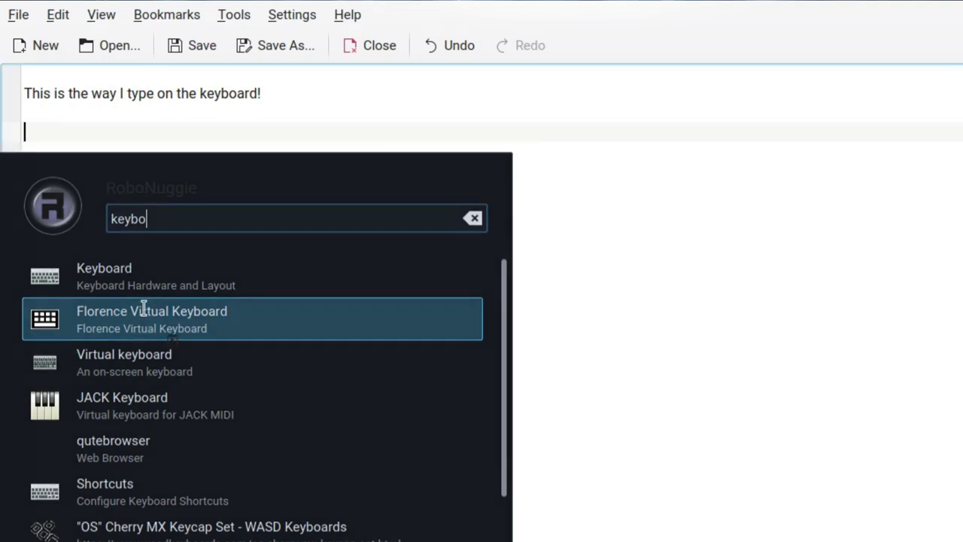
left_click(143, 309)
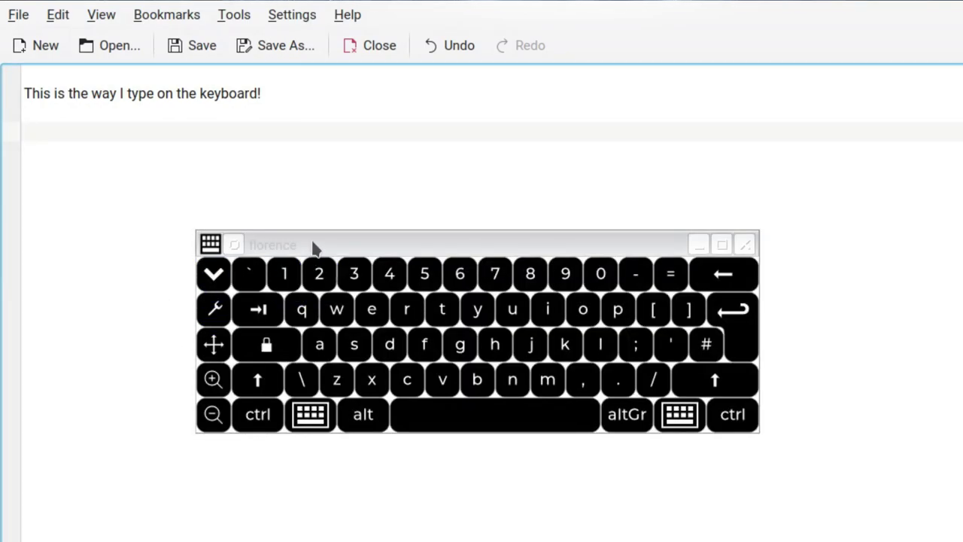
Move the on-screen keyboard aside and tap out 'This is ' with a capital T
left_click_drag(329, 248, 502, 305)
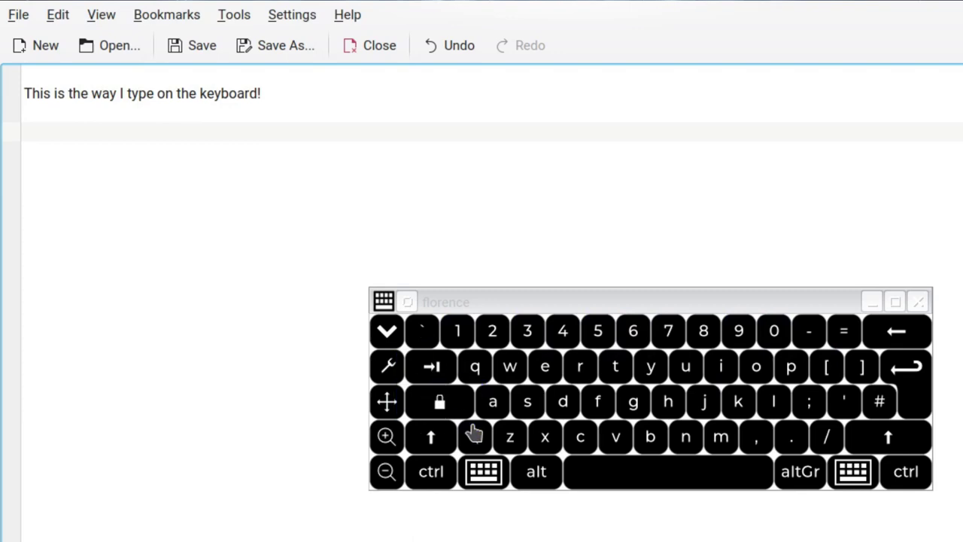
left_click(431, 436)
left_click(616, 376)
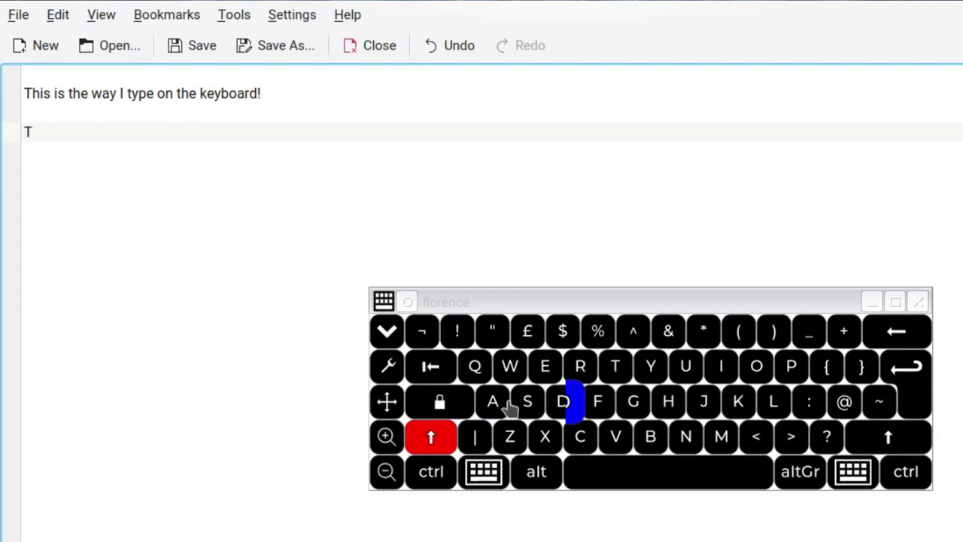
left_click(431, 436)
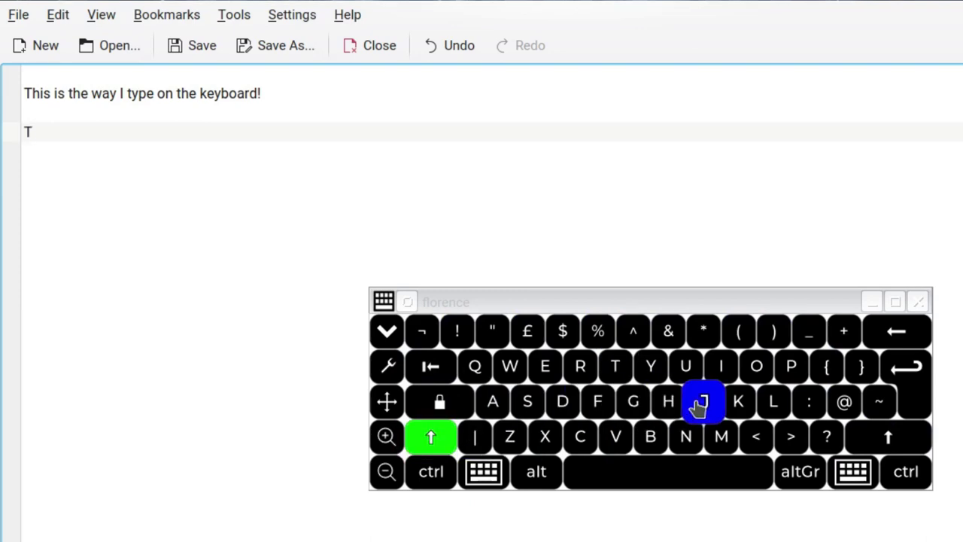
left_click(431, 436)
left_click(669, 403)
left_click(717, 382)
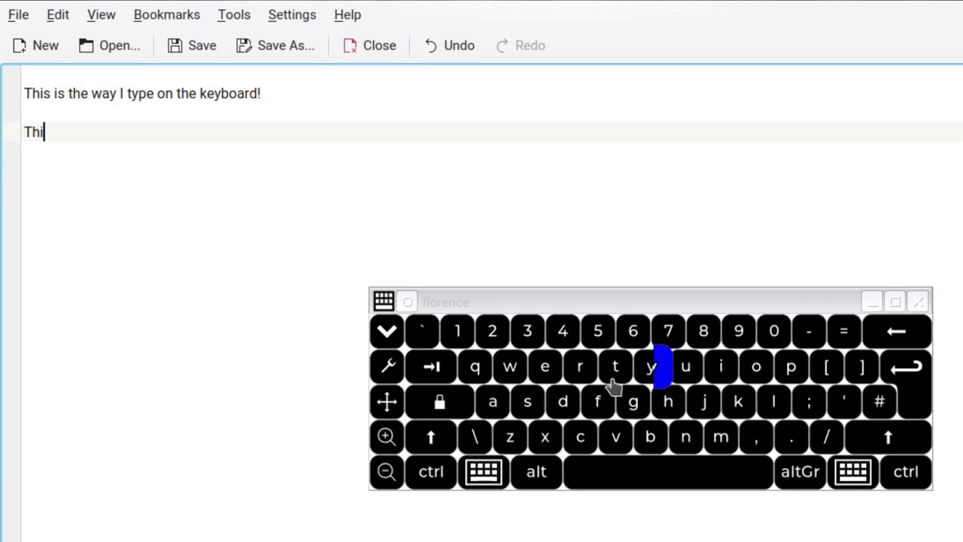
left_click(529, 404)
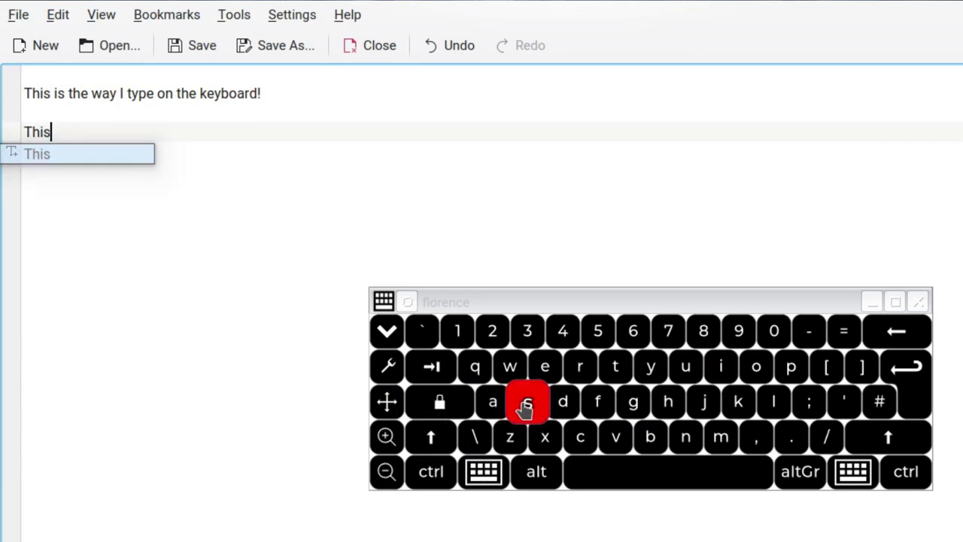
left_click(654, 473)
left_click(721, 366)
left_click(528, 402)
left_click(654, 473)
Finish the line with 'the way I type on this virtual keyboard!' and add two new lines
type("the wa")
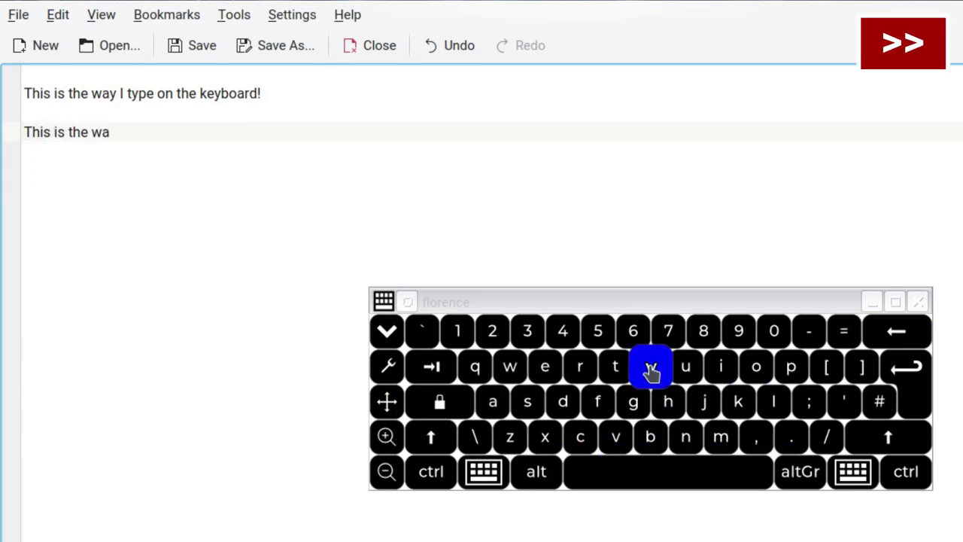
type("y I type on this virtual keyboard!")
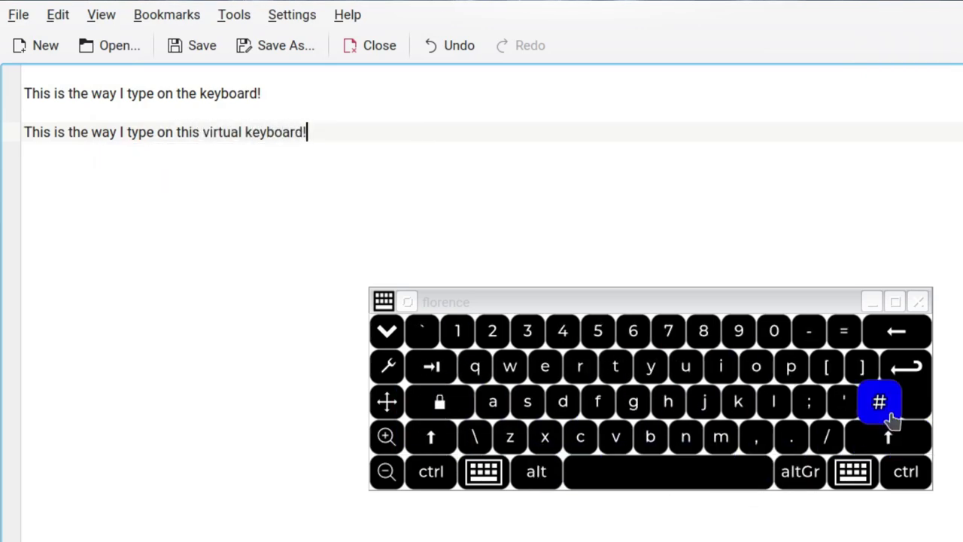
left_click(915, 393)
left_click(918, 395)
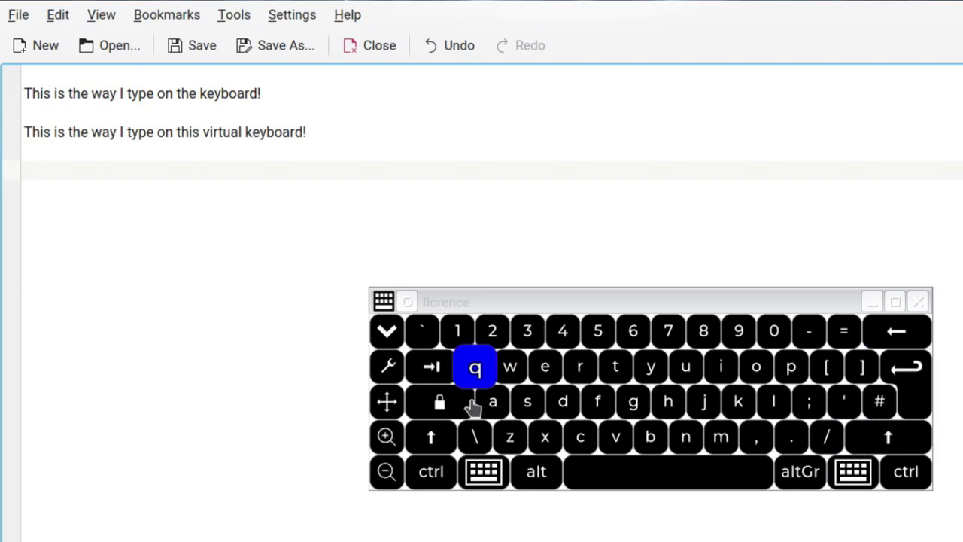
left_click(493, 469)
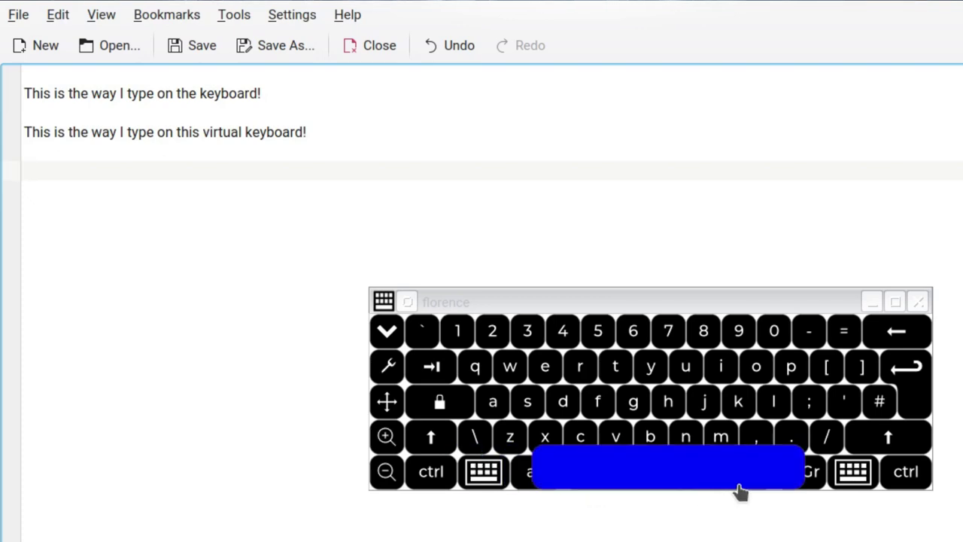
Open Florence settings, rearrange the windows and adjust the focus zoom amount
left_click(386, 366)
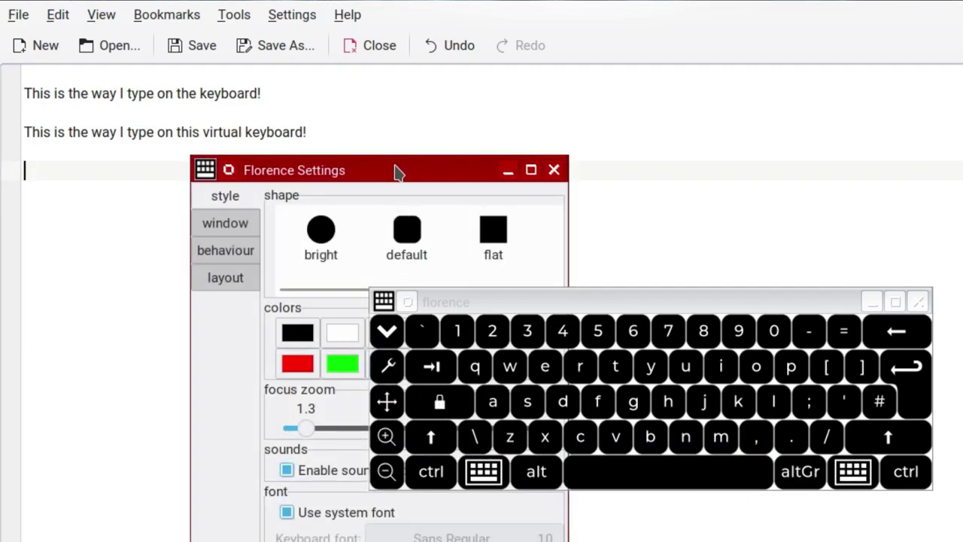
left_click_drag(397, 168, 209, 190)
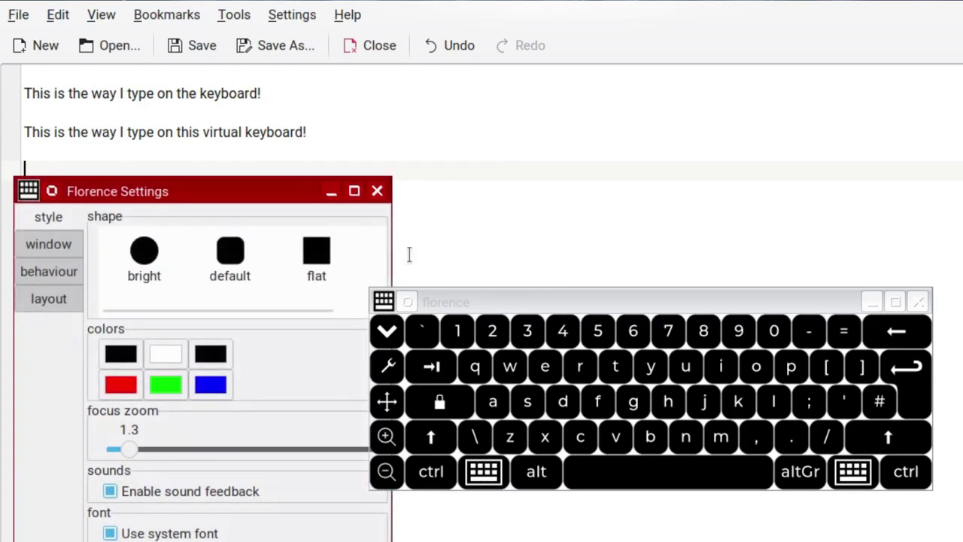
left_click_drag(497, 310, 556, 295)
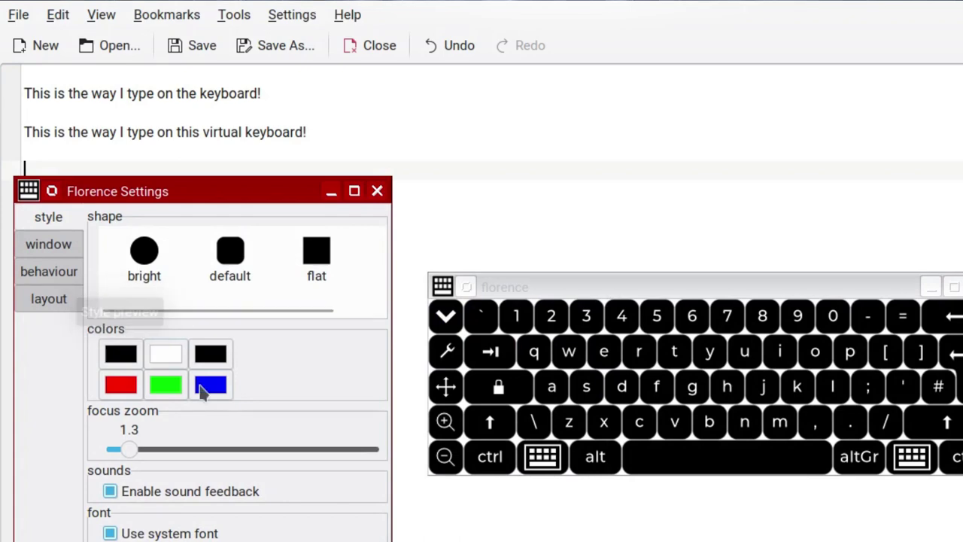
mouse_move(142, 450)
left_mouse_down()
mouse_move(170, 450)
mouse_move(129, 450)
left_mouse_up()
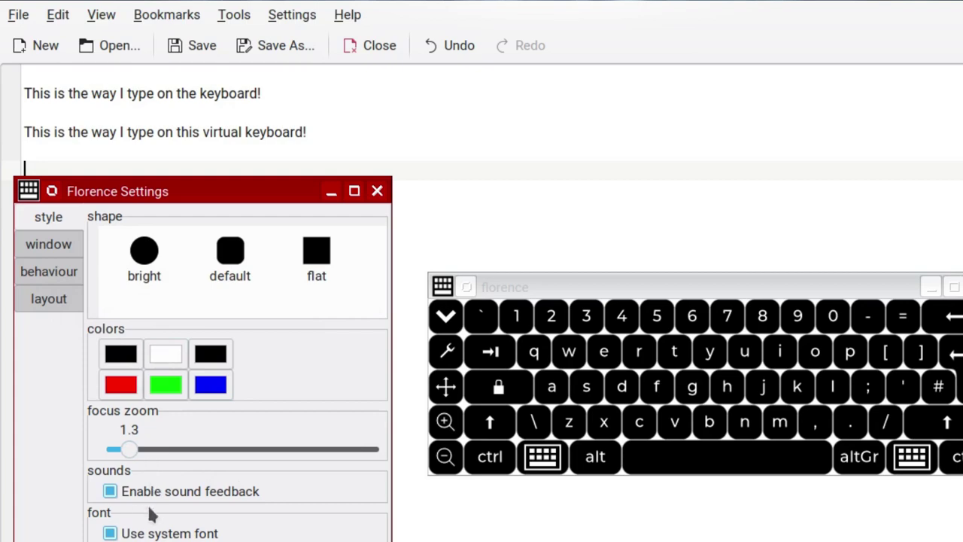
Turn off keyboard transparency in the window options and move the keyboard up over the text
left_click(50, 244)
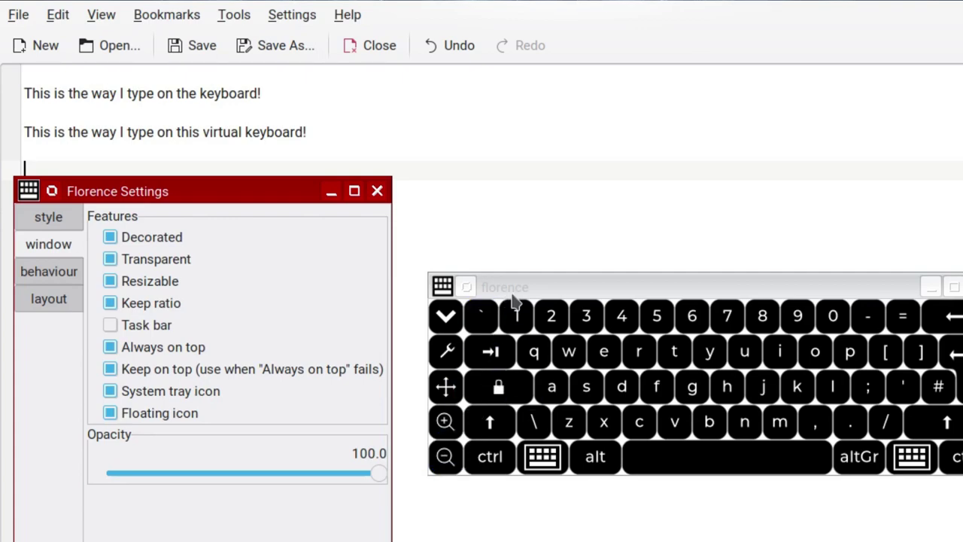
left_click_drag(543, 287, 592, 222)
left_click(111, 259)
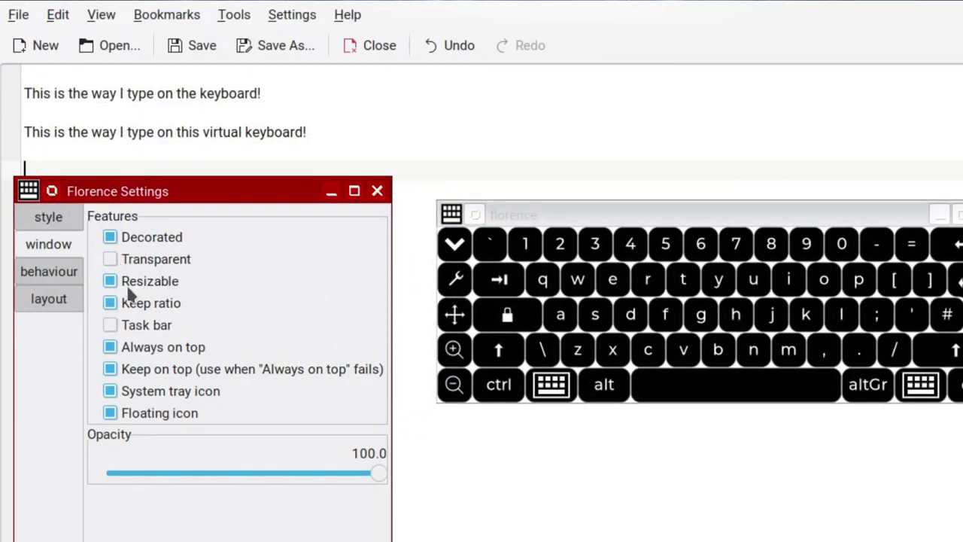
left_click_drag(561, 216, 528, 216)
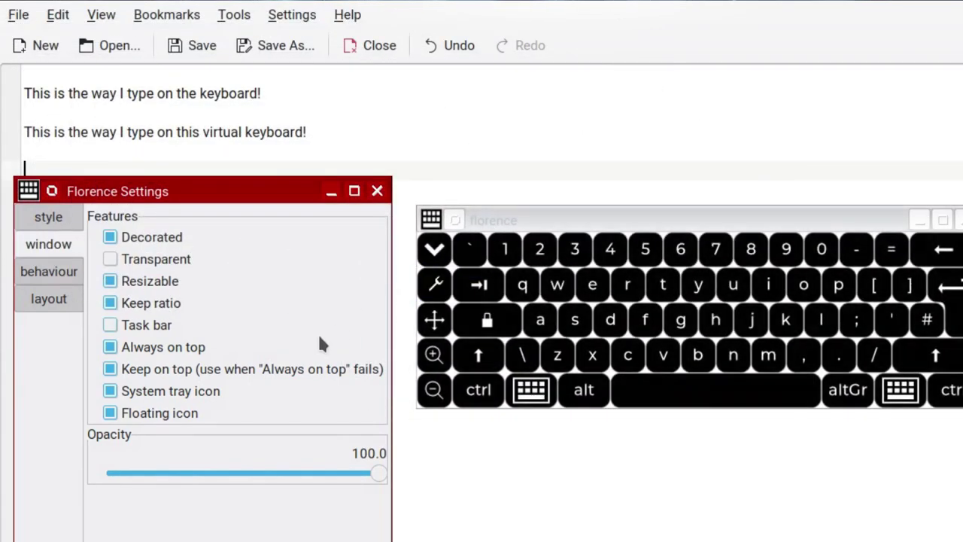
Browse the behaviour and layout options, then close settings, discarding the changes
left_click(52, 272)
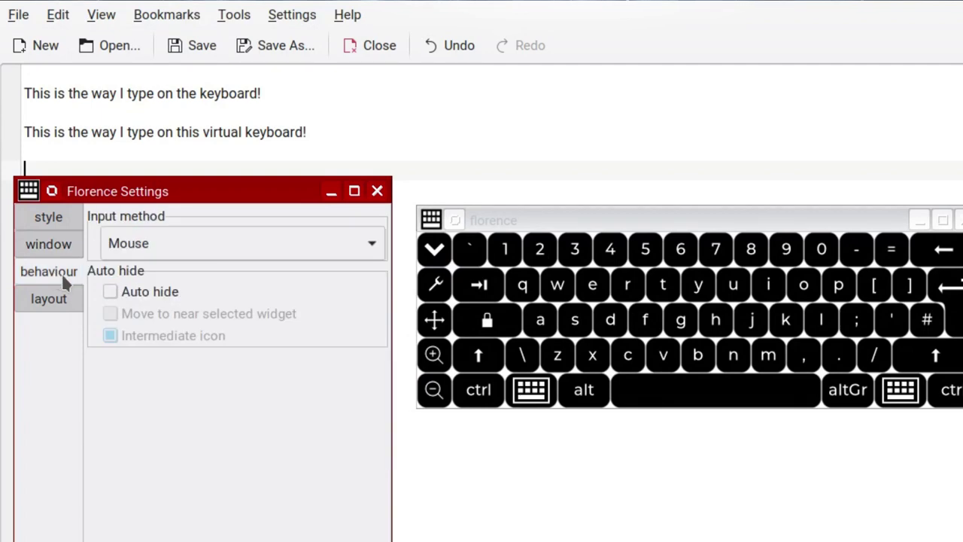
left_click(60, 301)
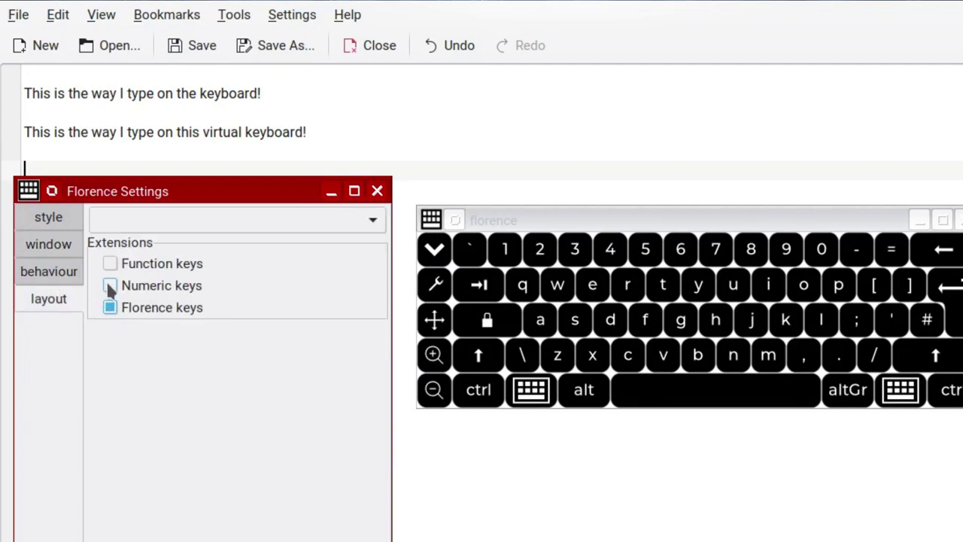
left_click(215, 222)
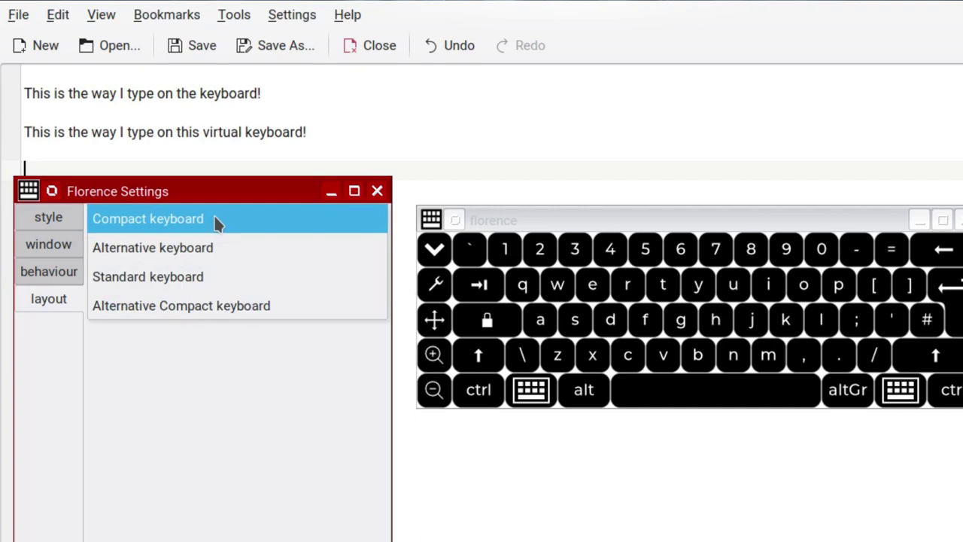
left_click(193, 360)
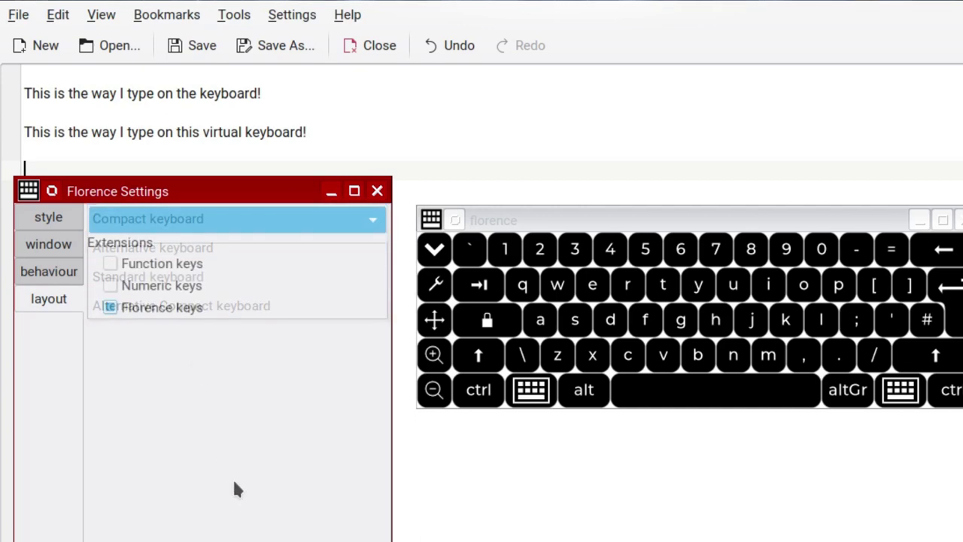
key("Escape")
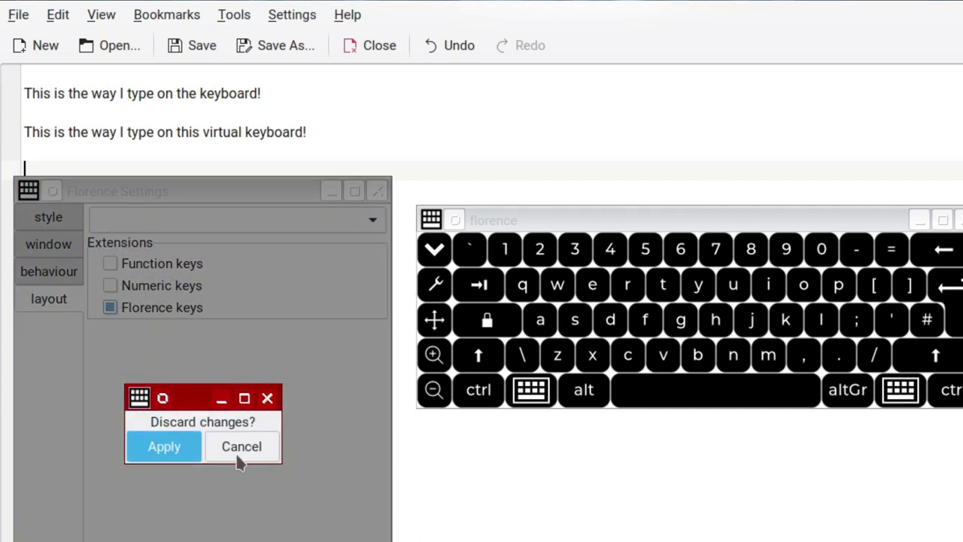
left_click(164, 447)
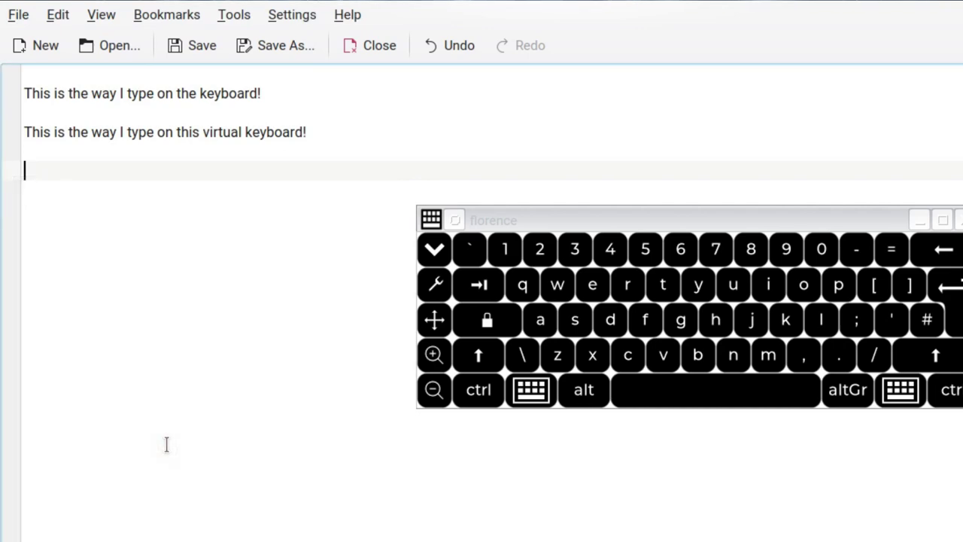